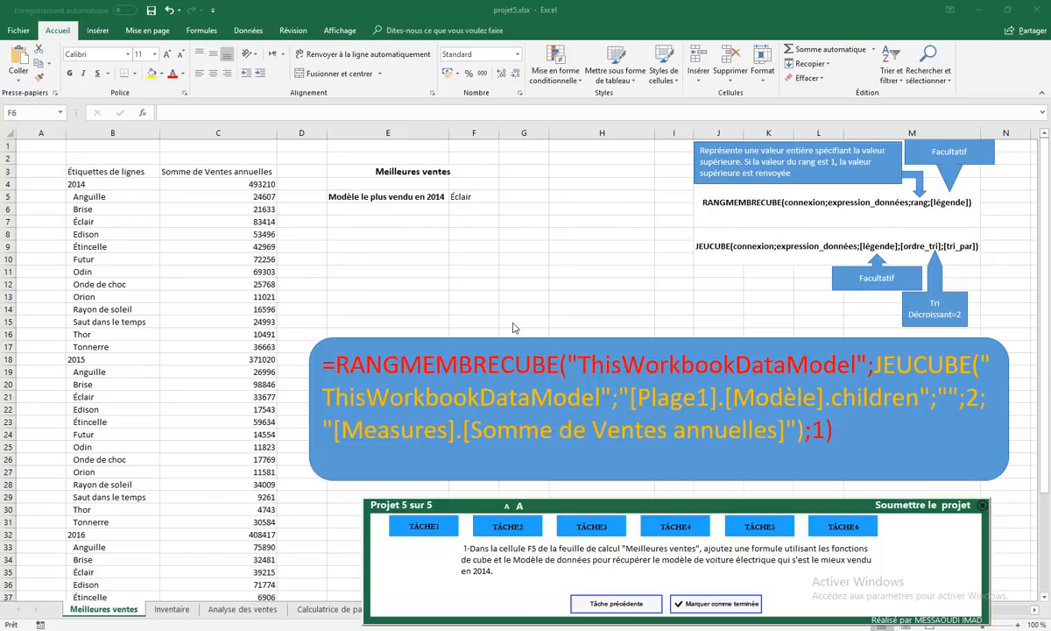
click(474, 196)
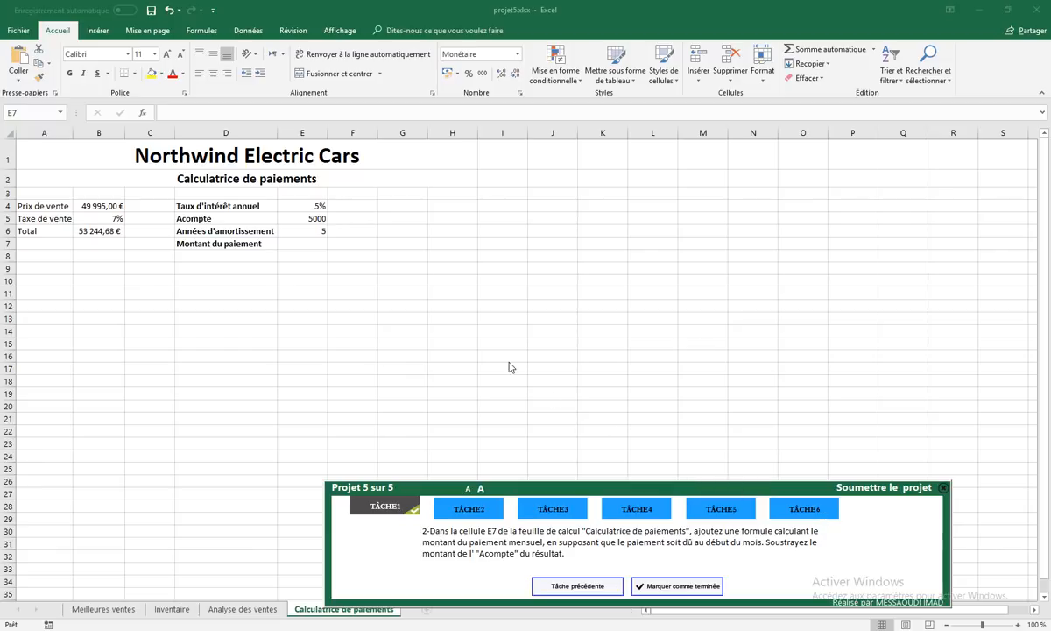
- Start a VPM formula in cell E7 of the Calculatrice de paiements sheet and open its function arguments
click(311, 240)
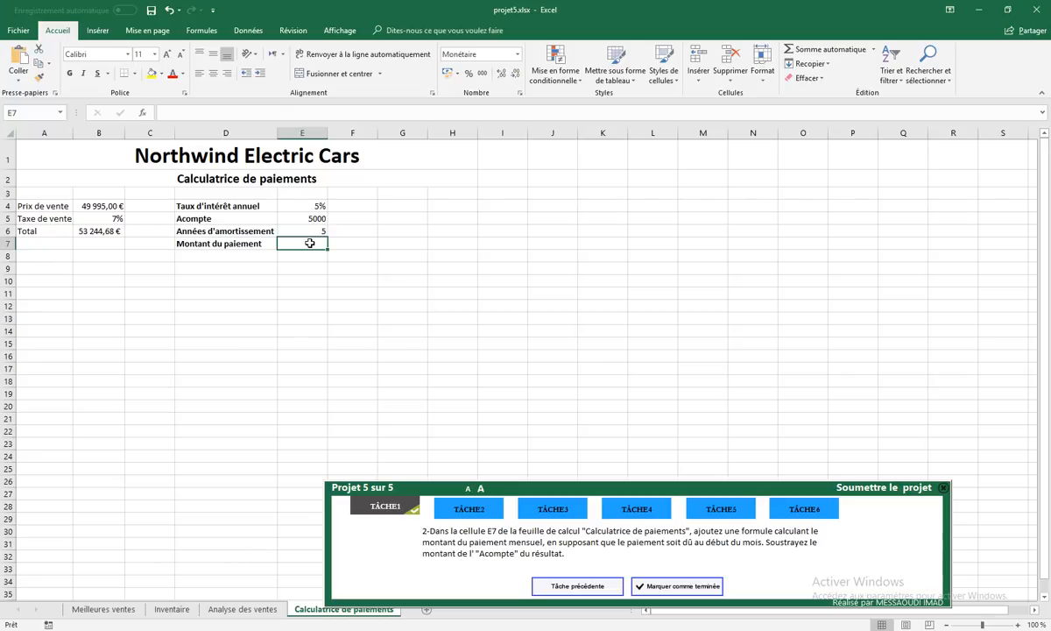
text(=)
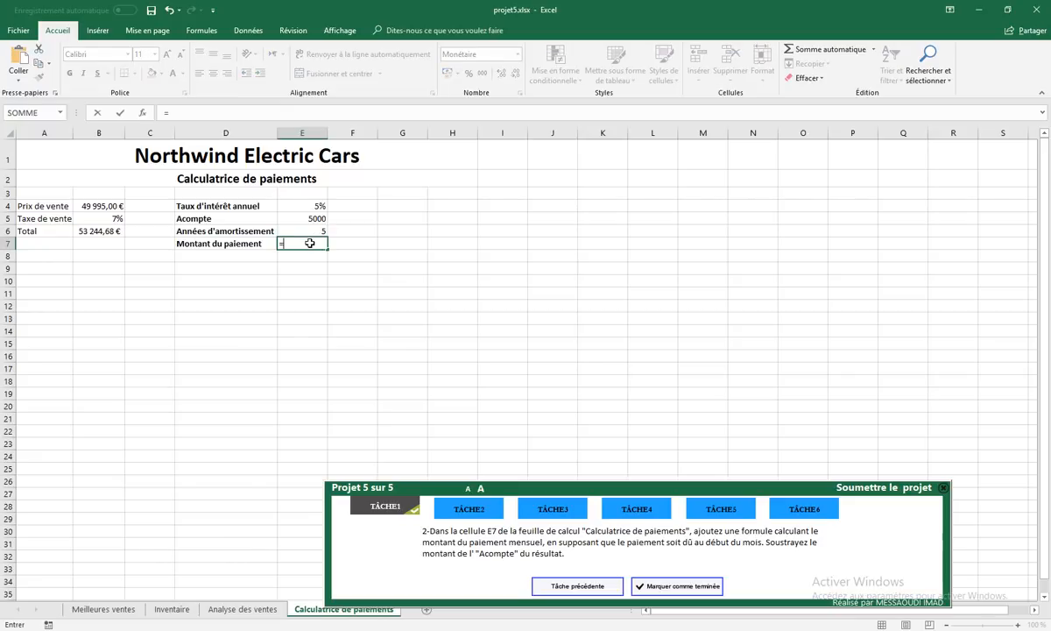
text(vpm)
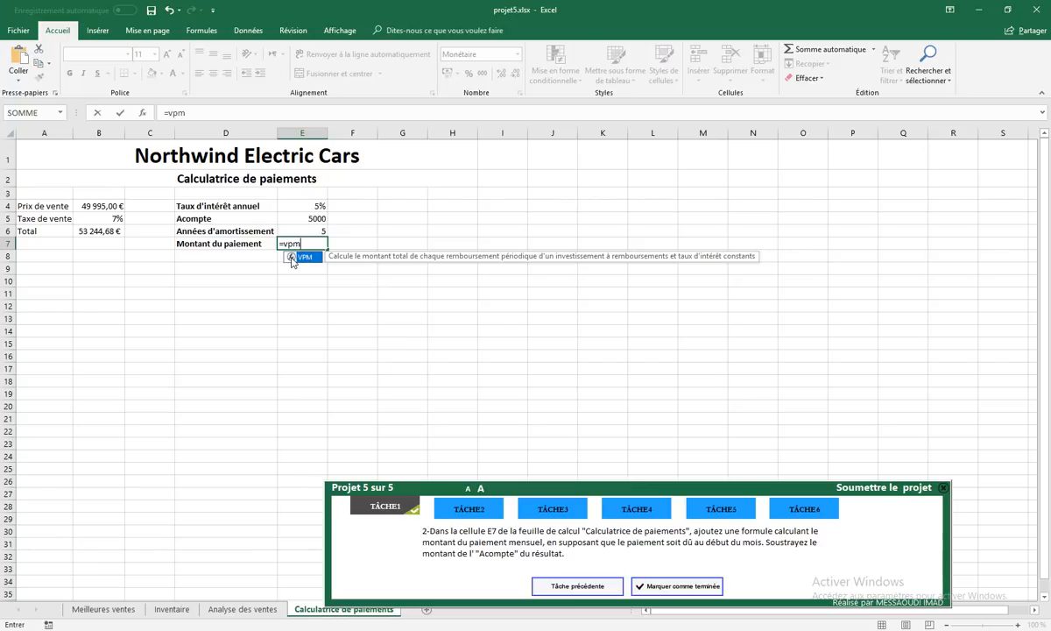
double_click(295, 258)
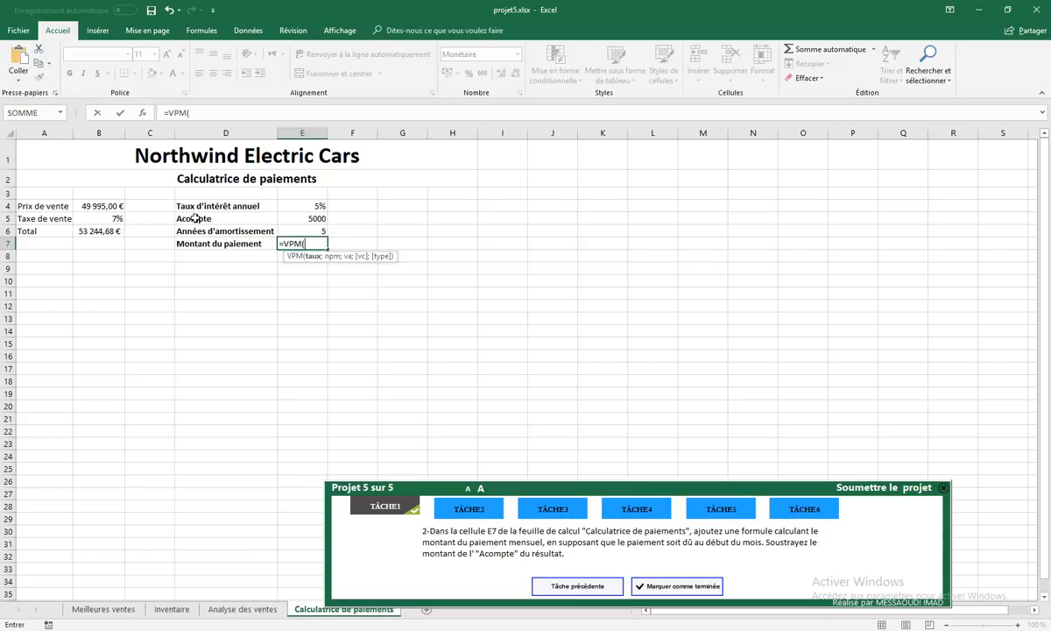
click(143, 113)
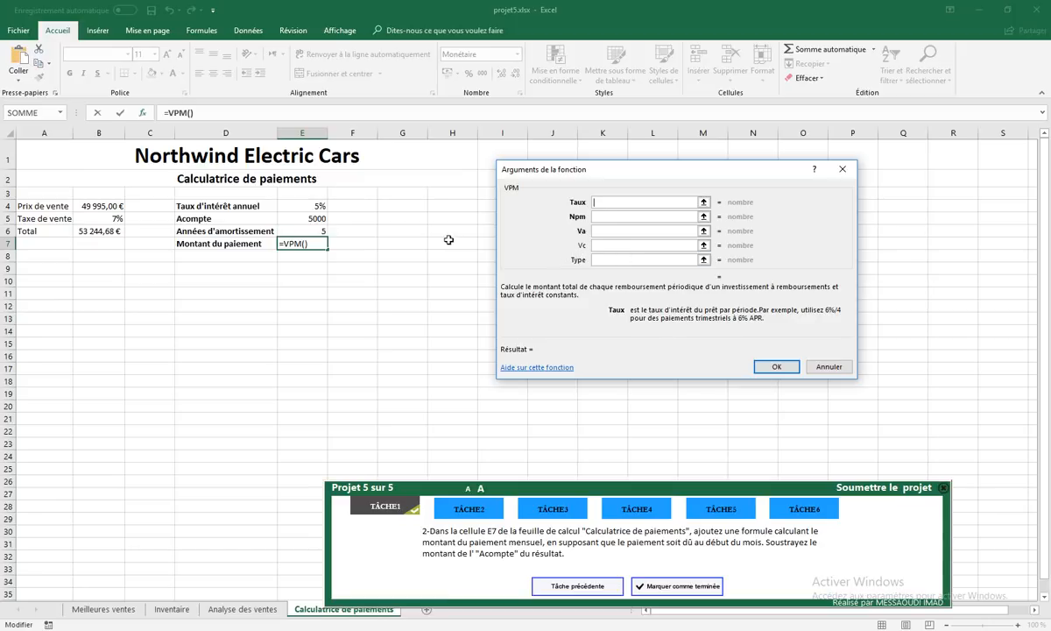
- Set the VPM rate argument Taux to E4/12 and the number of payments Npm to E6*12
click(312, 206)
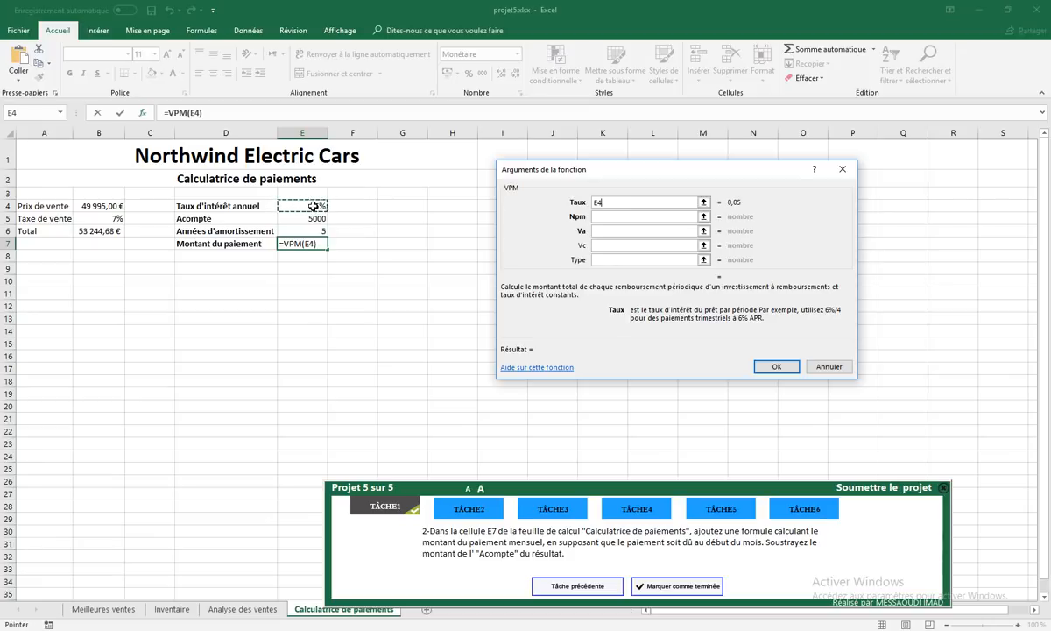
text(/)
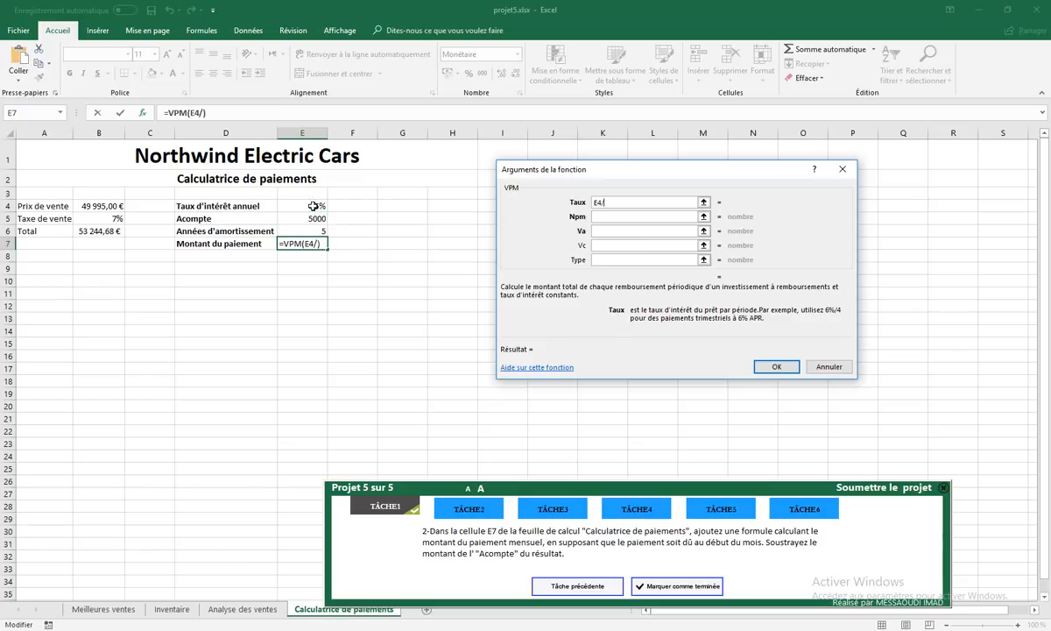
text(12)
click(611, 217)
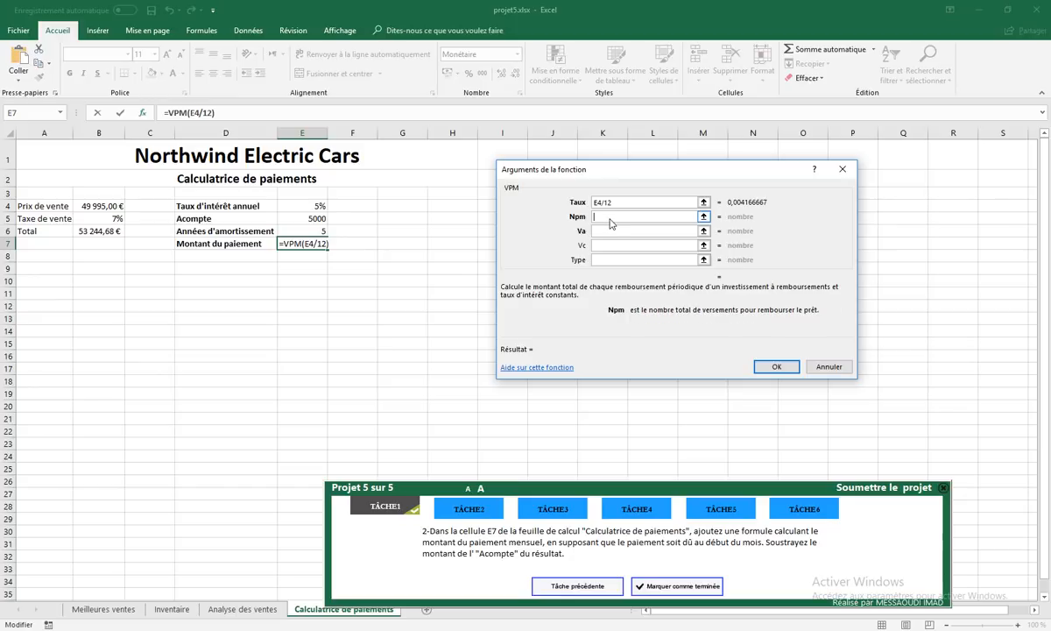
click(308, 232)
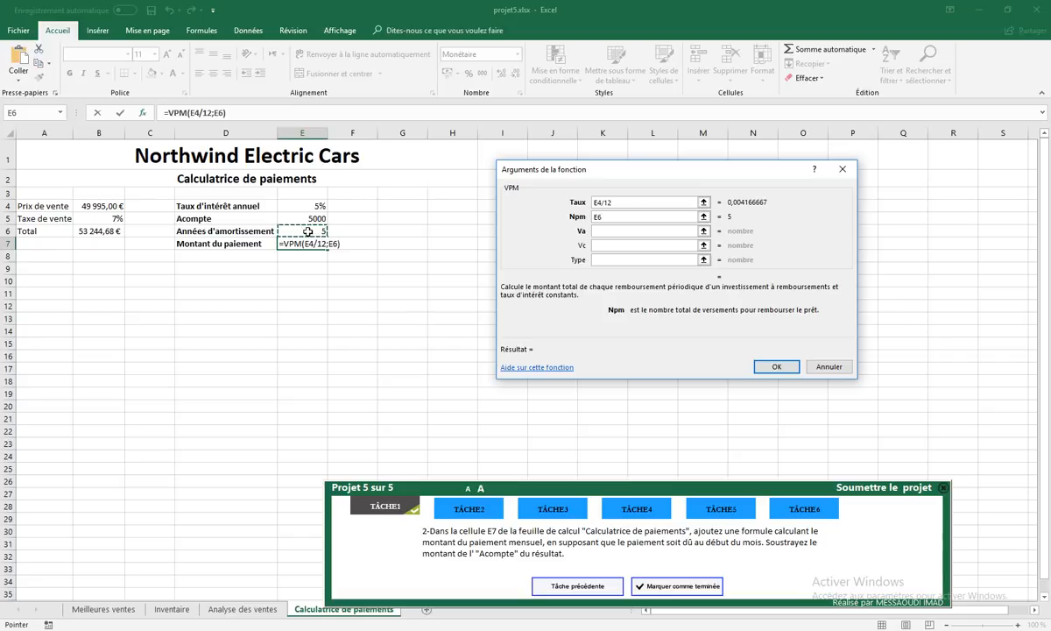
text(*12)
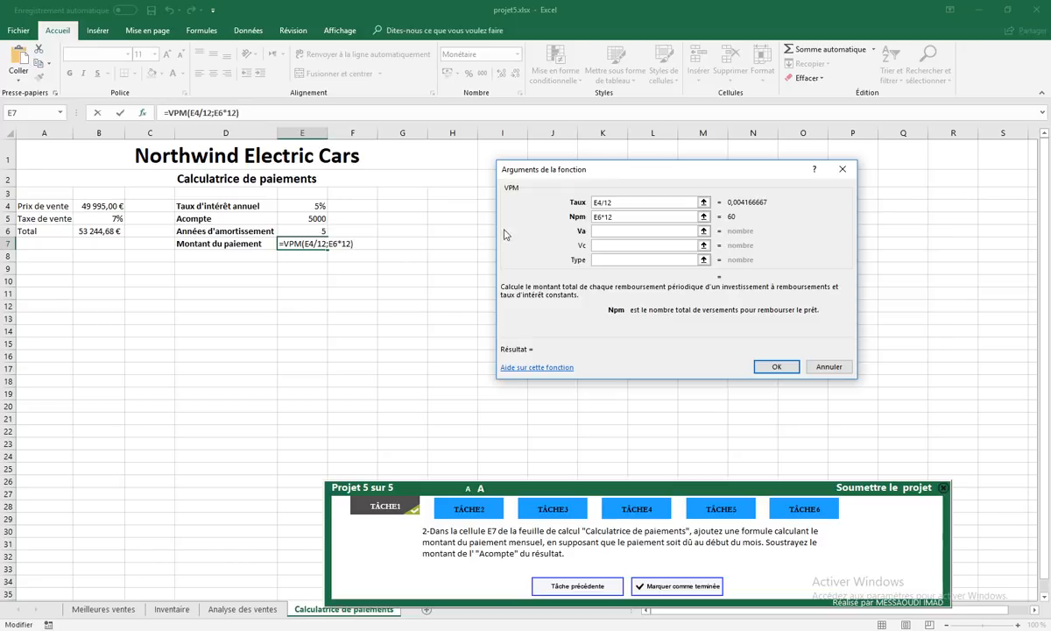
- Set the VPM arguments Va to -B6, Vc to 0 and Type to 1, and validate the function
click(599, 231)
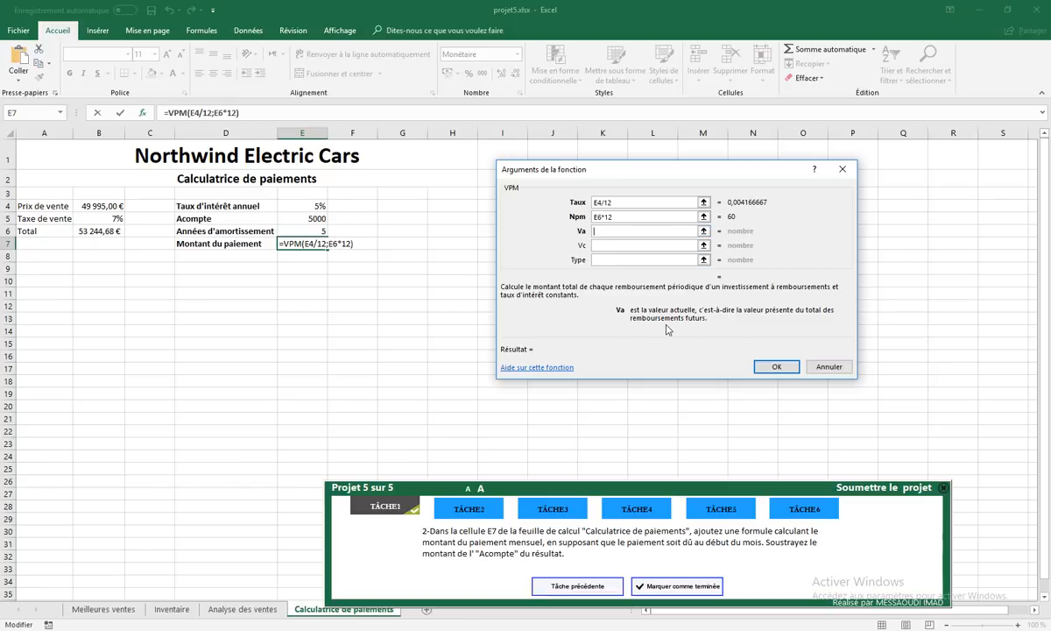
click(103, 234)
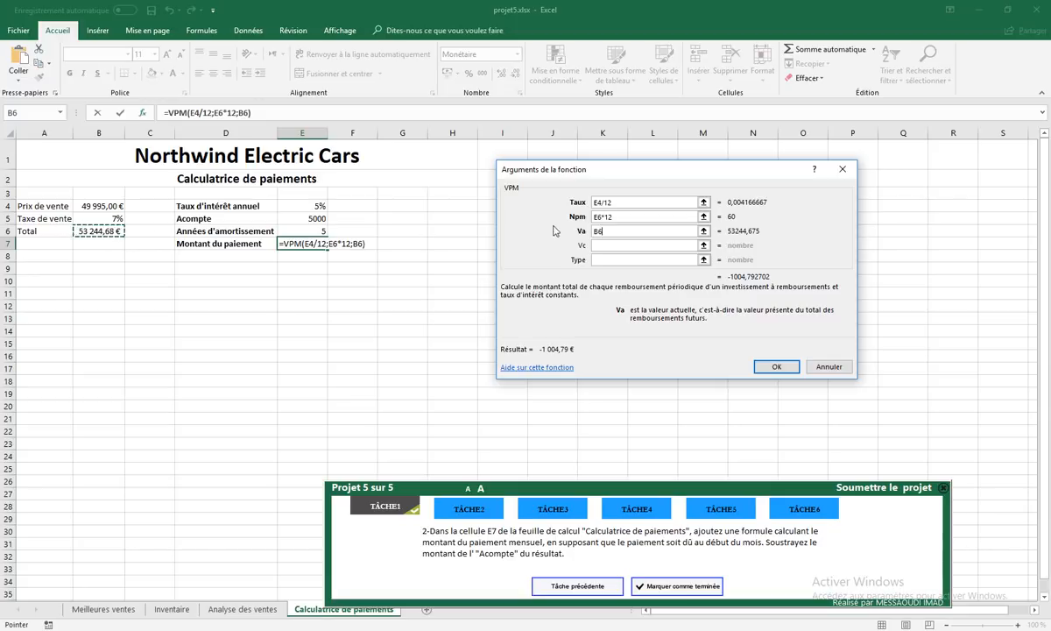
click(597, 231)
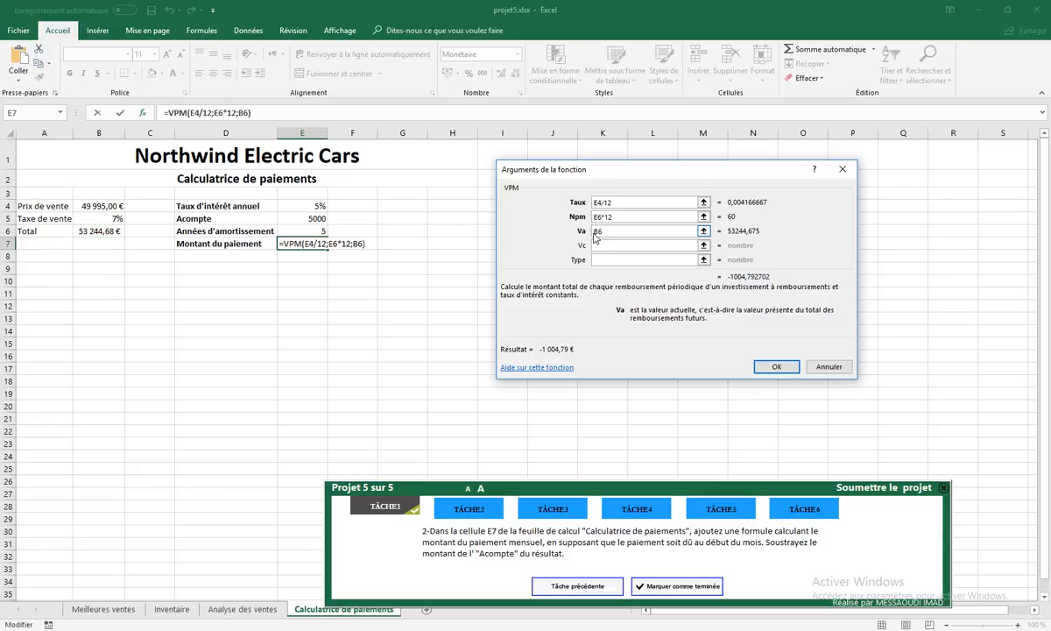
text(-)
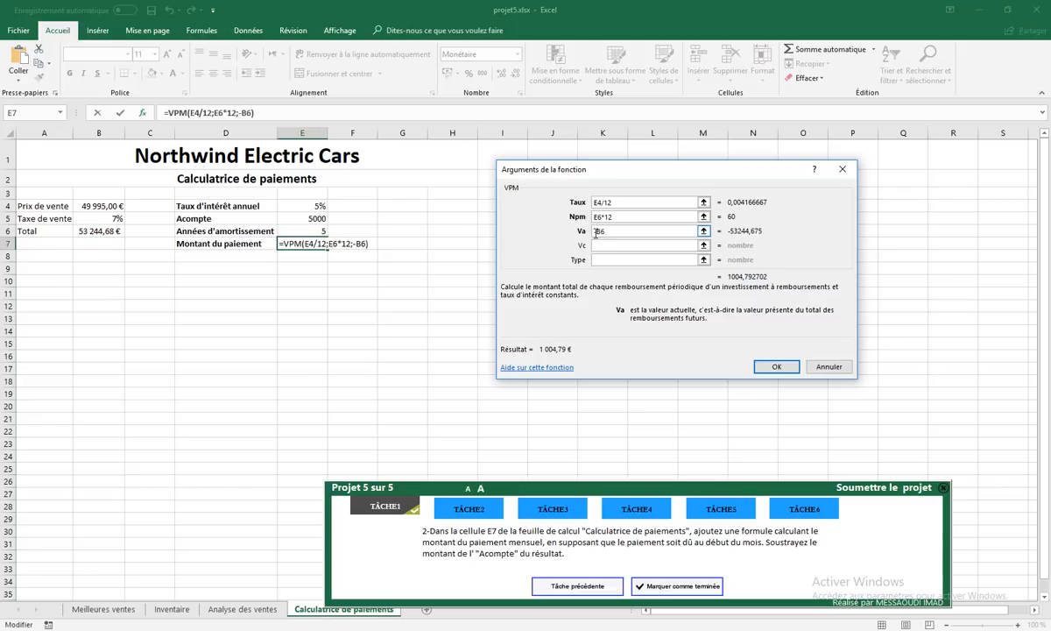
click(600, 247)
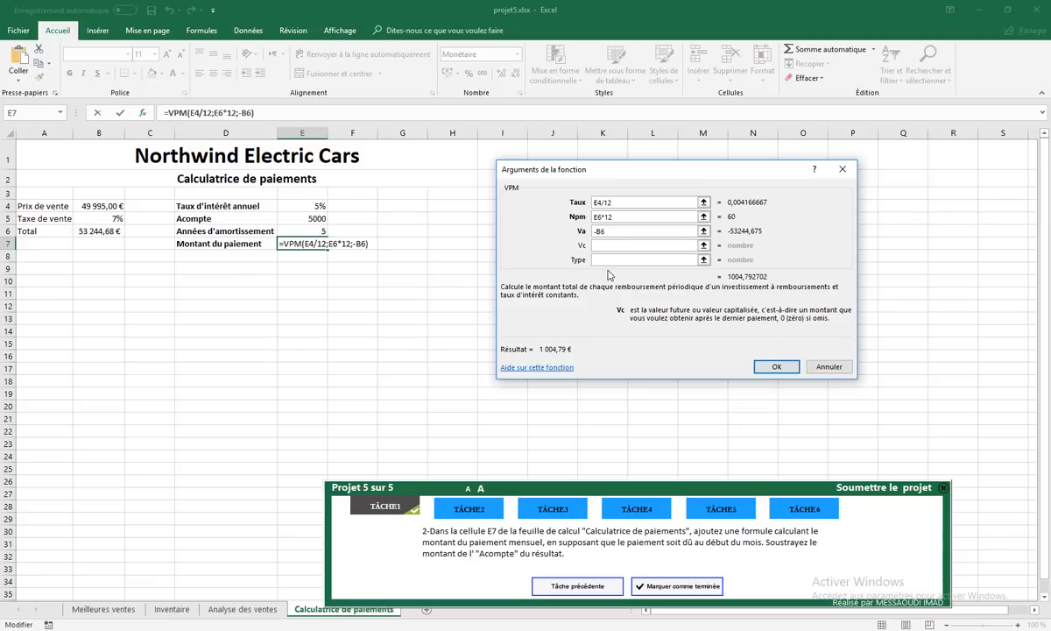
text(0)
click(612, 264)
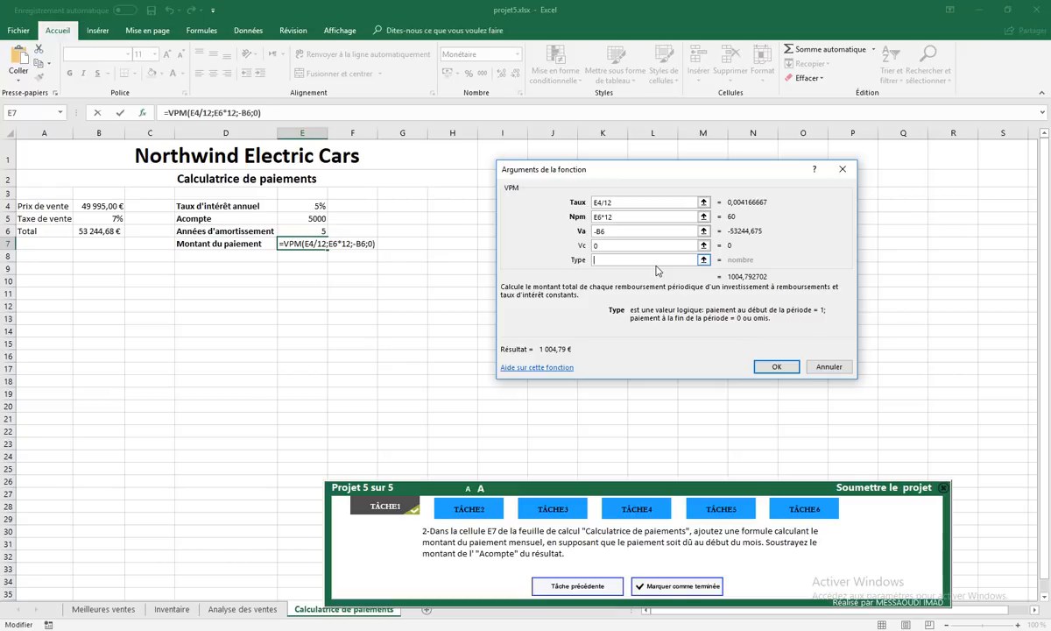
text(1)
click(775, 366)
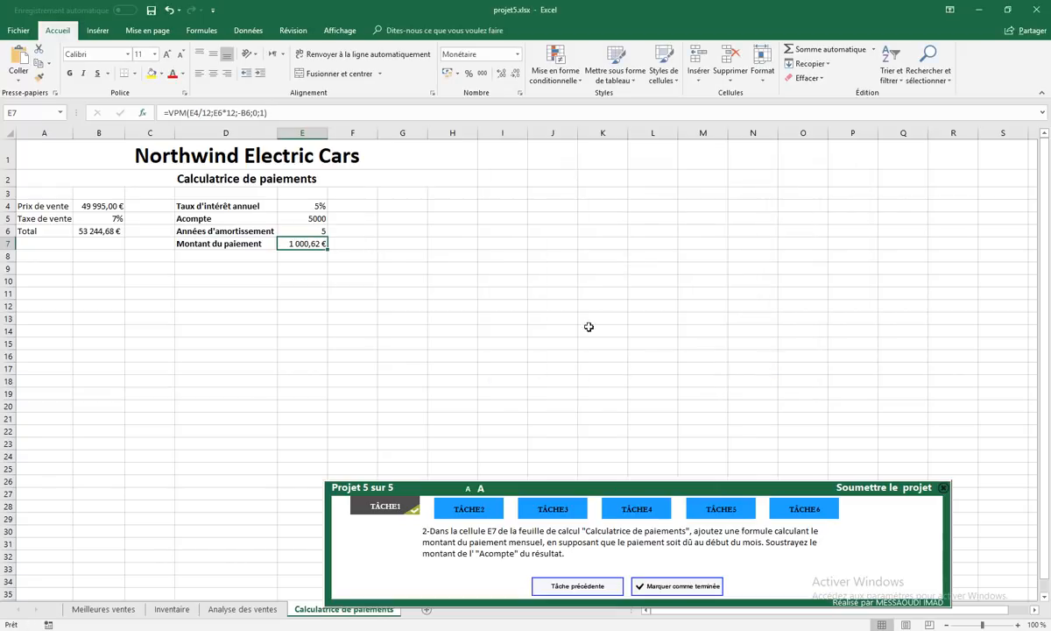
- Append -E5/E6*12 to the VPM formula in E7 to subtract the down payment
click(278, 112)
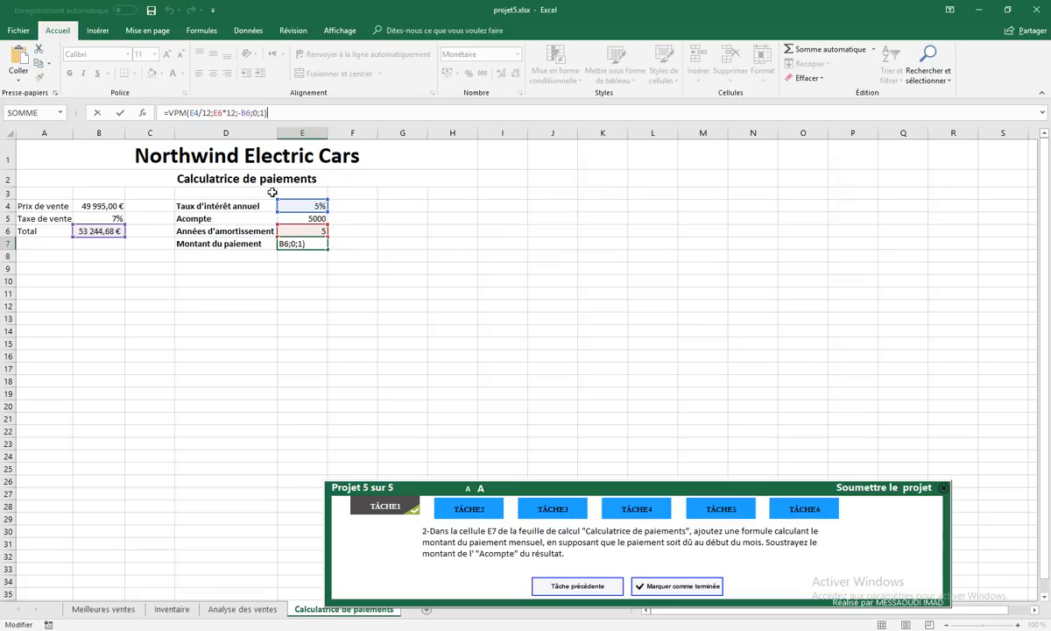
text(-)
click(314, 218)
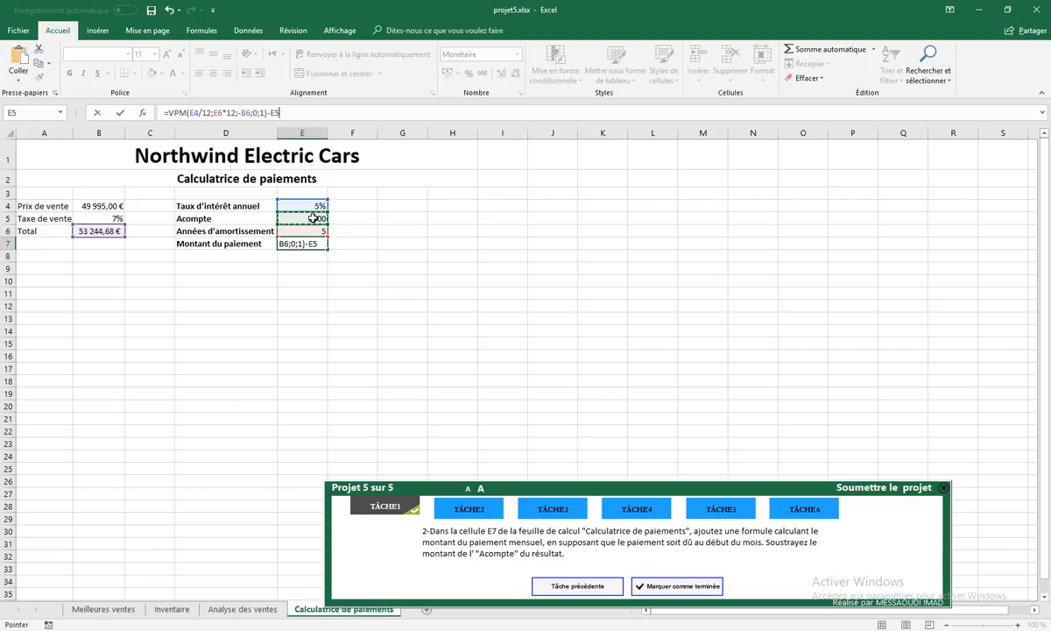
text(/)
click(314, 231)
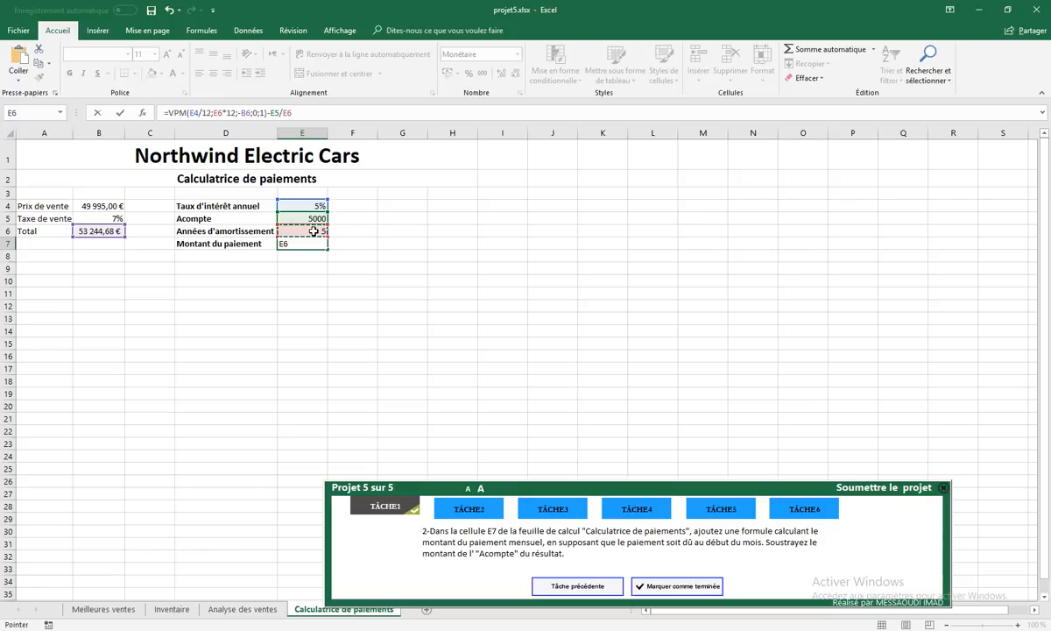
text(*12)
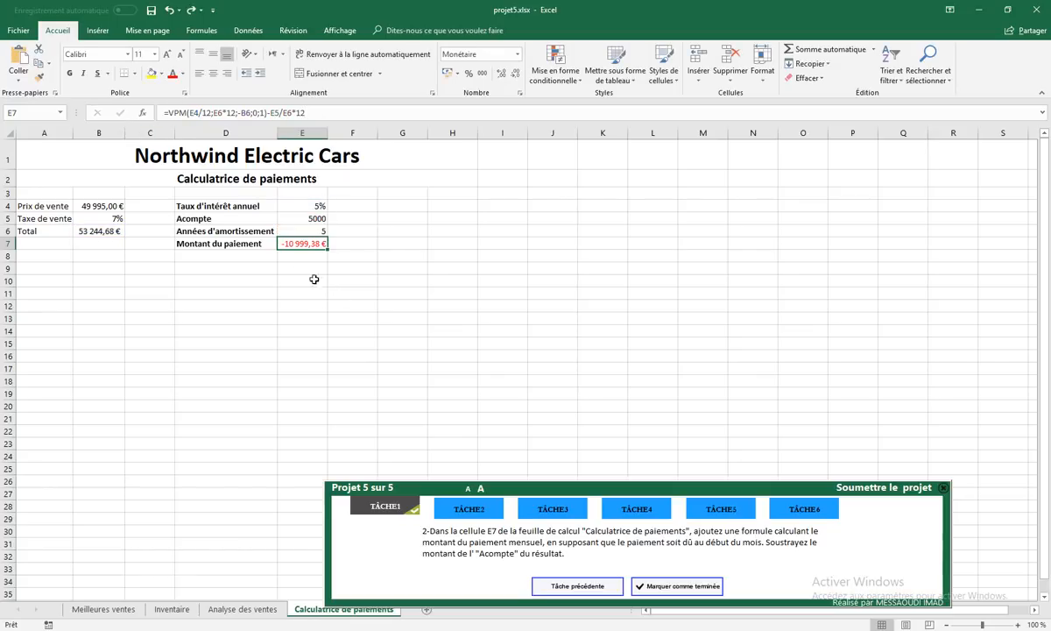
- Enclose the divisor E6*12 in parentheses at the end of the E7 formula and validate it
click(282, 112)
double_click(284, 112)
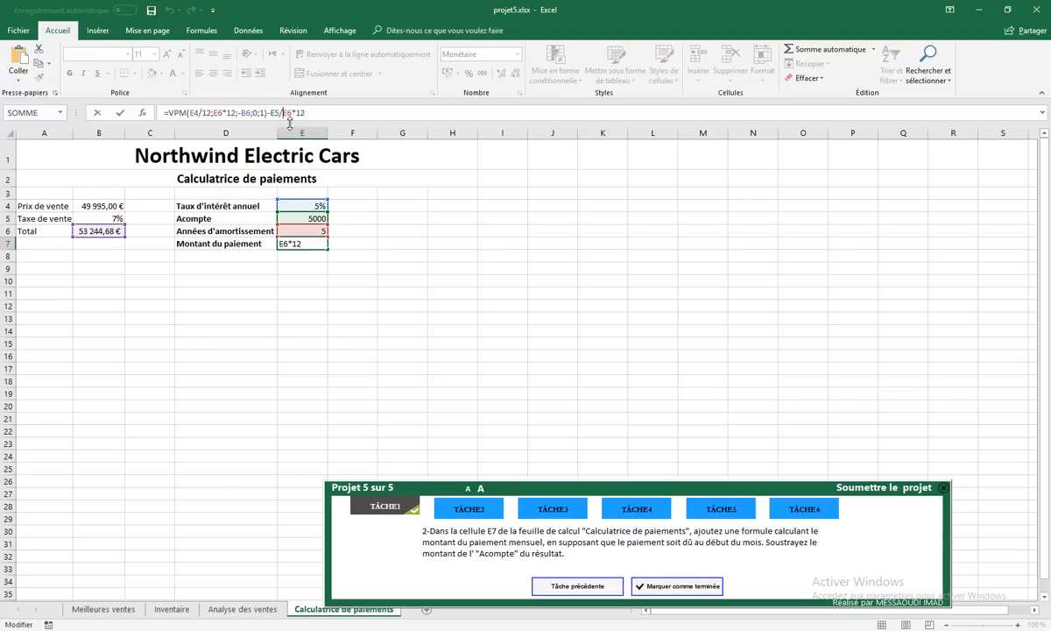
text(()
click(120, 113)
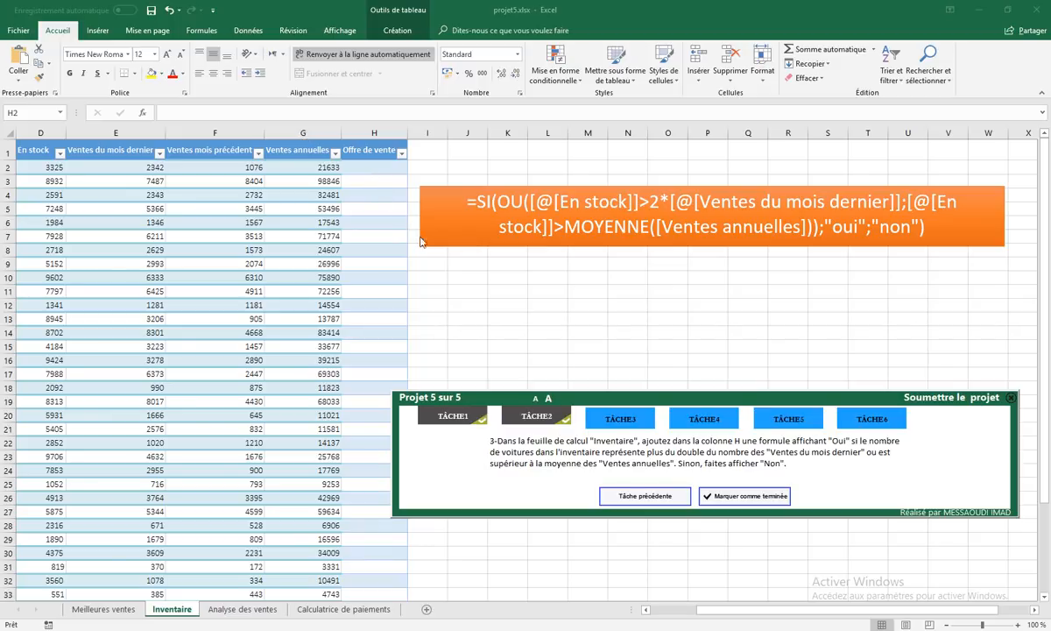
- Examine the SI, OU and MOYENNE functions in the model formula's text box on the Inventaire sheet
click(480, 201)
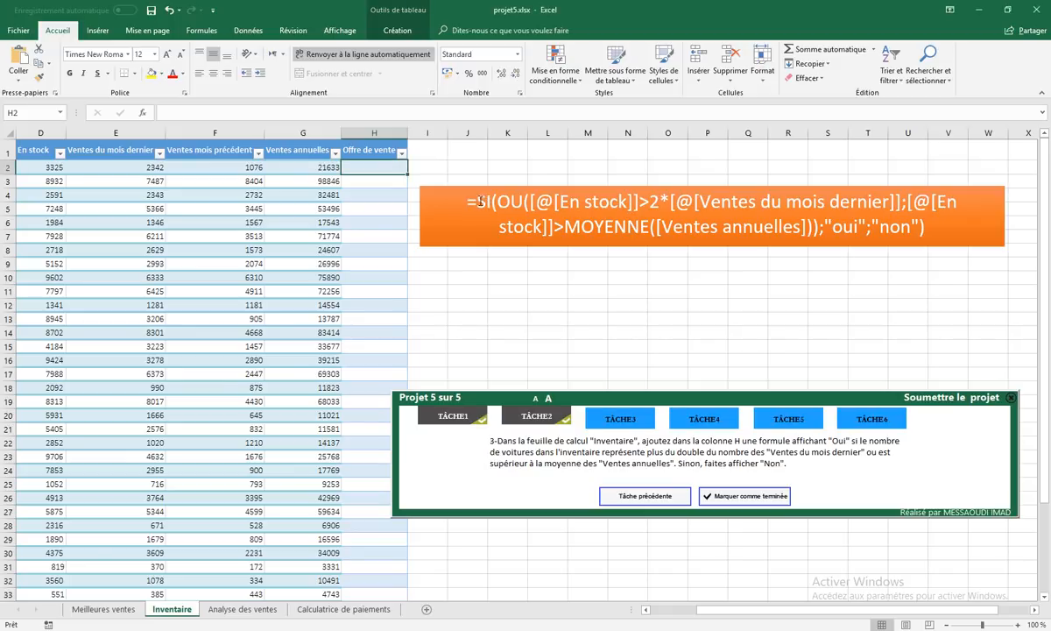
drag(478, 201, 523, 201)
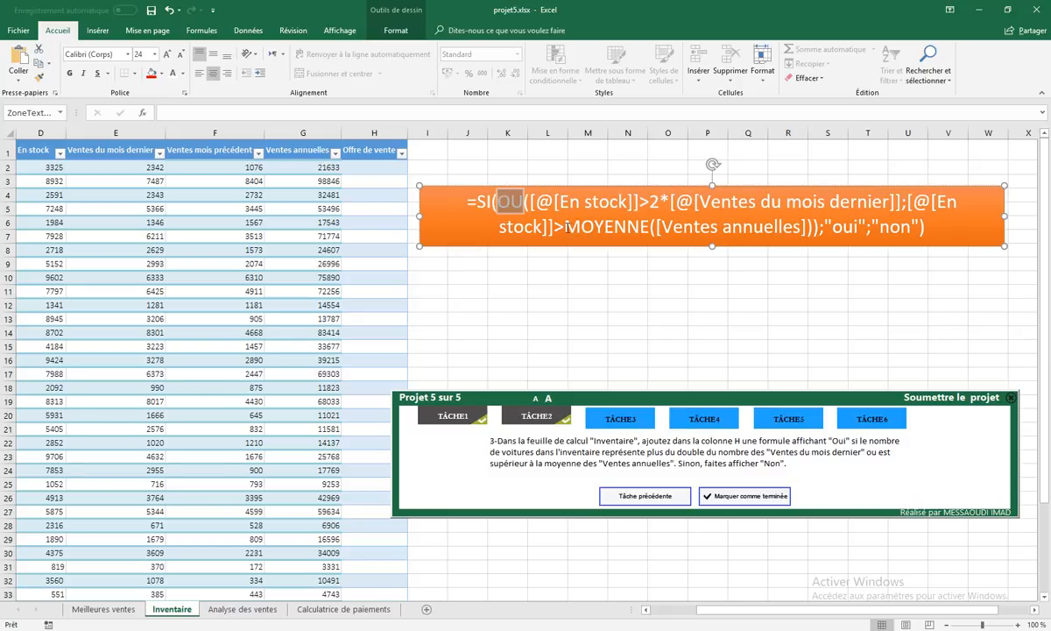
drag(564, 227, 650, 227)
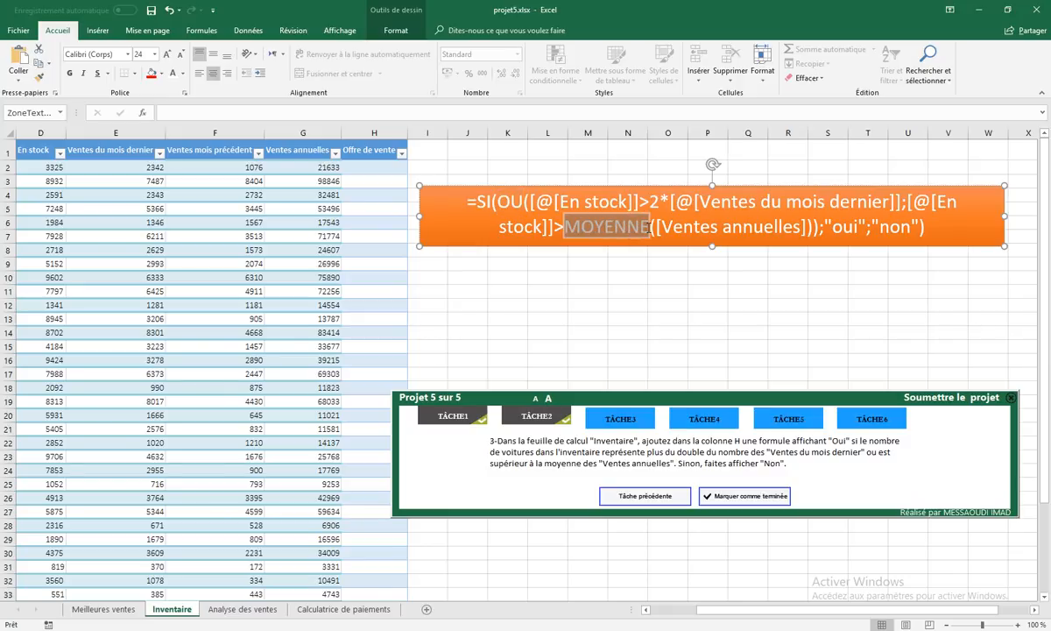
- Begin a formula in cell H2 of the Offre de vente column with a SI function containing a nested OU
click(389, 168)
text(=)
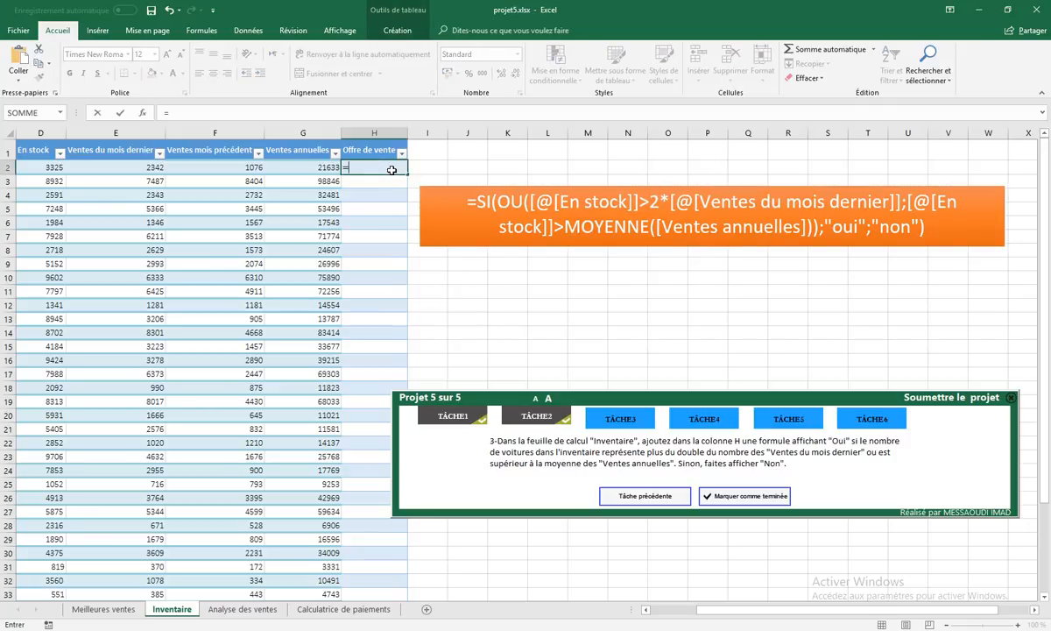
text(si)
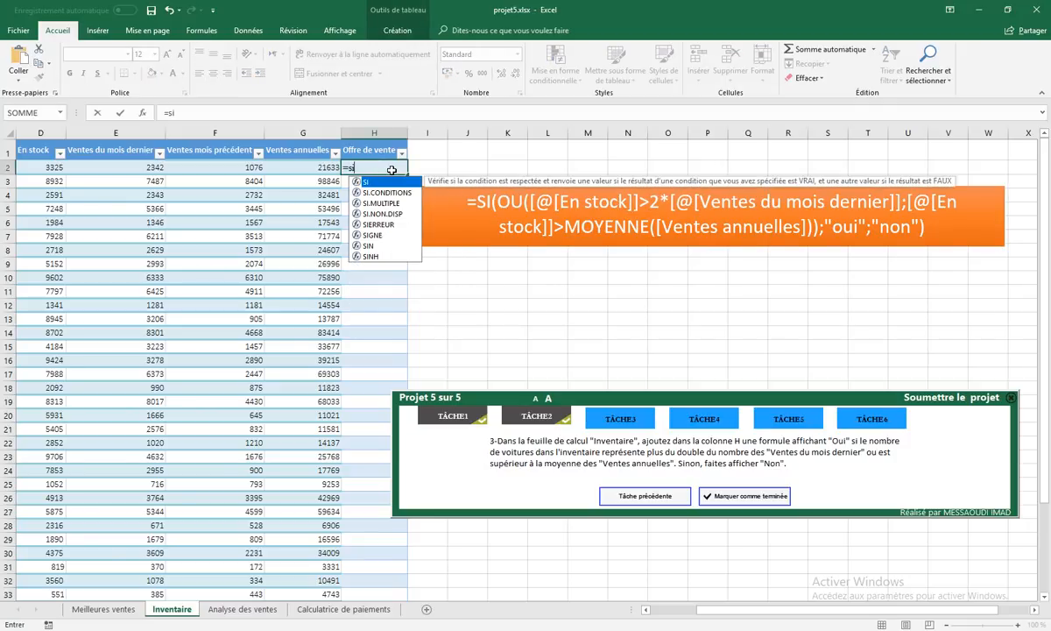
text(()
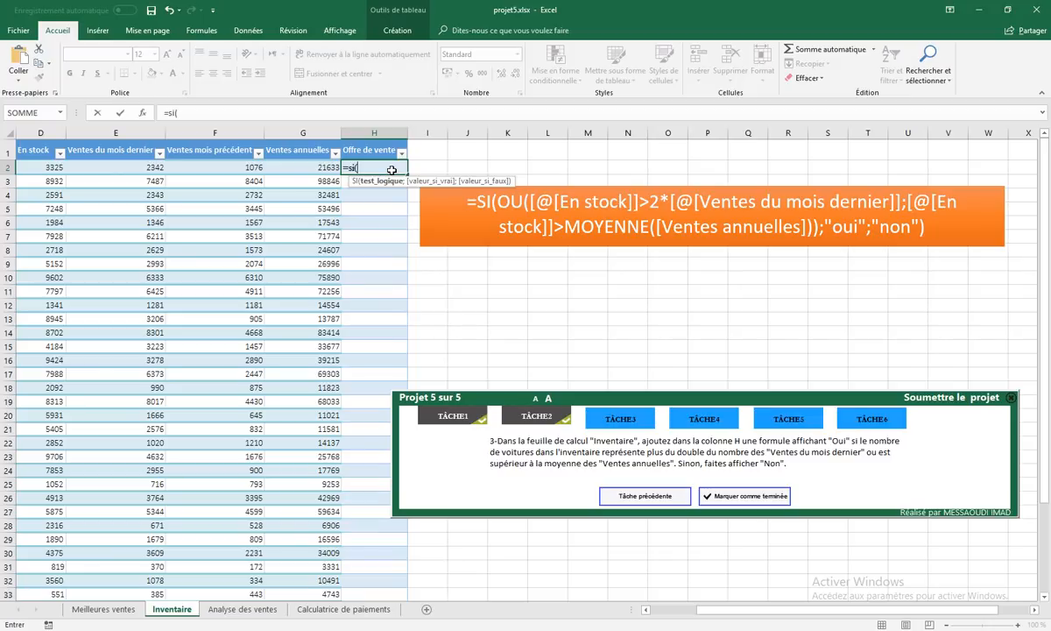
text(ou)
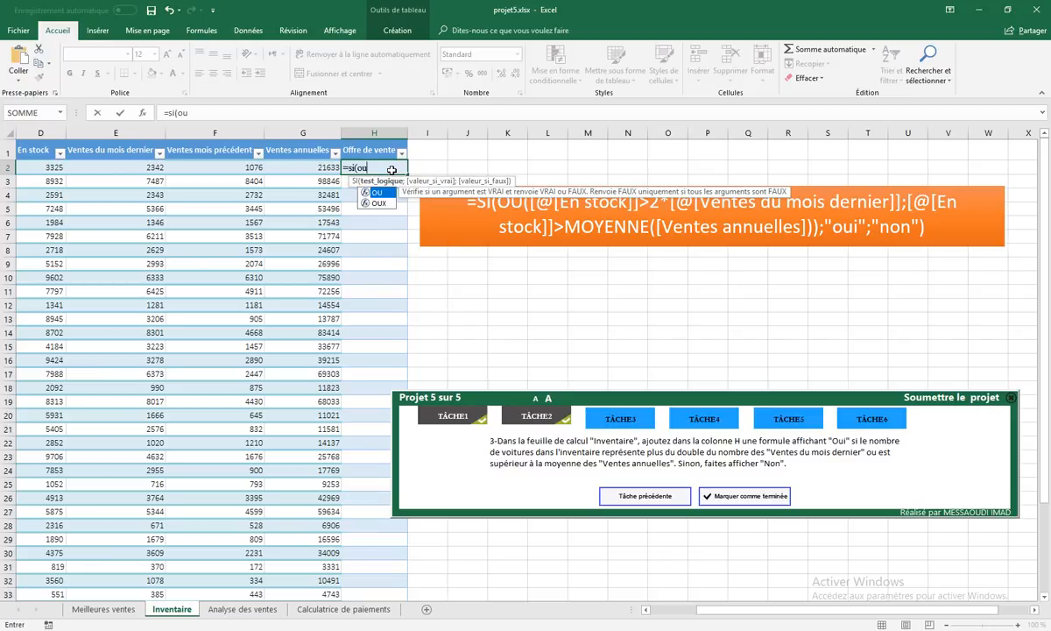
text(()
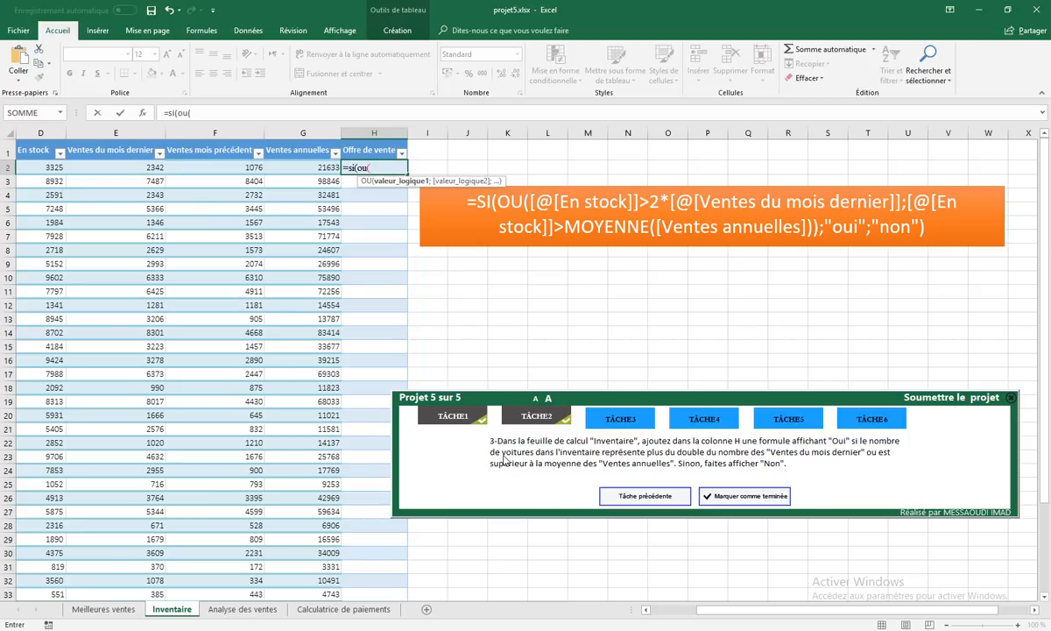
- Enter the first OU condition in H2 as [@[En stock]]>2*[@[Ventes du mois dernier]], using the cells of row 2
click(45, 169)
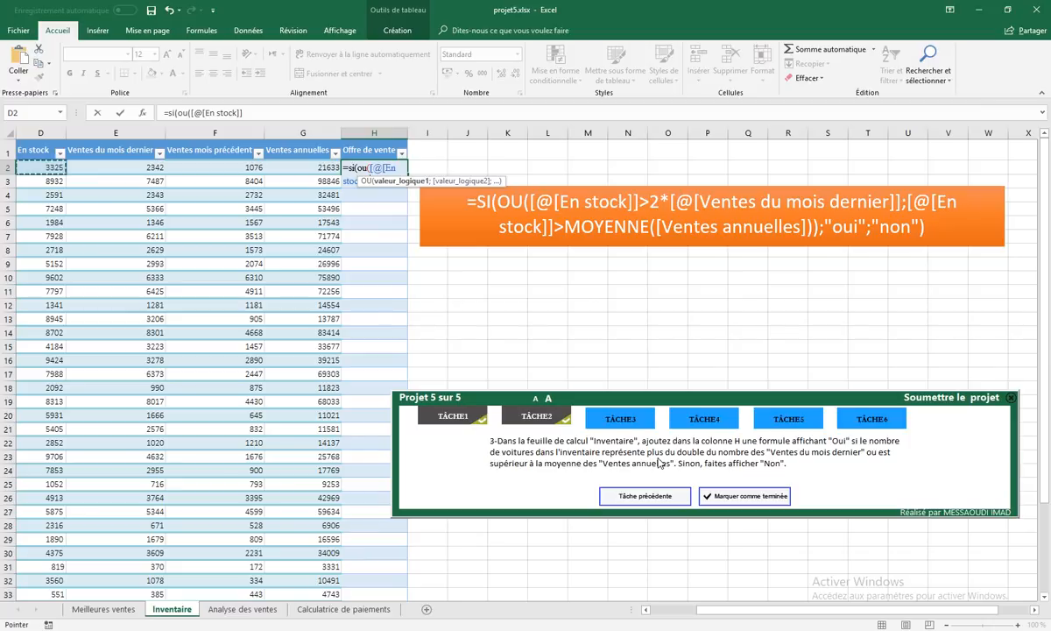
text(>)
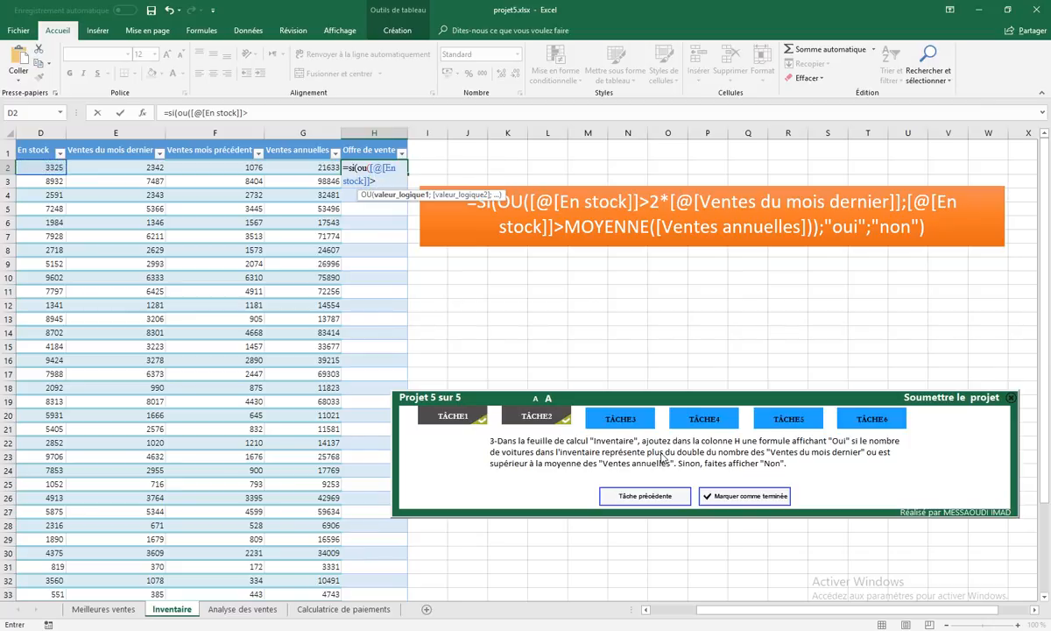
text(2*)
click(112, 168)
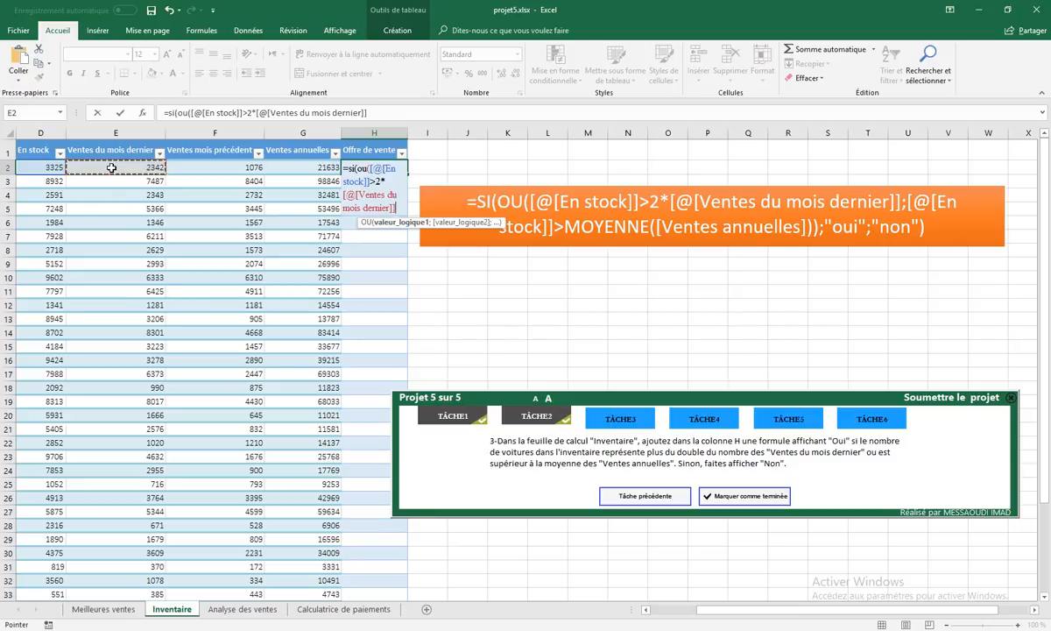
- Add the second OU condition [@[En stock]]>MOYENNE([Ventes annuelles]) to the H2 formula and close the OU function
text(,)
key(BackSpace)
text(;)
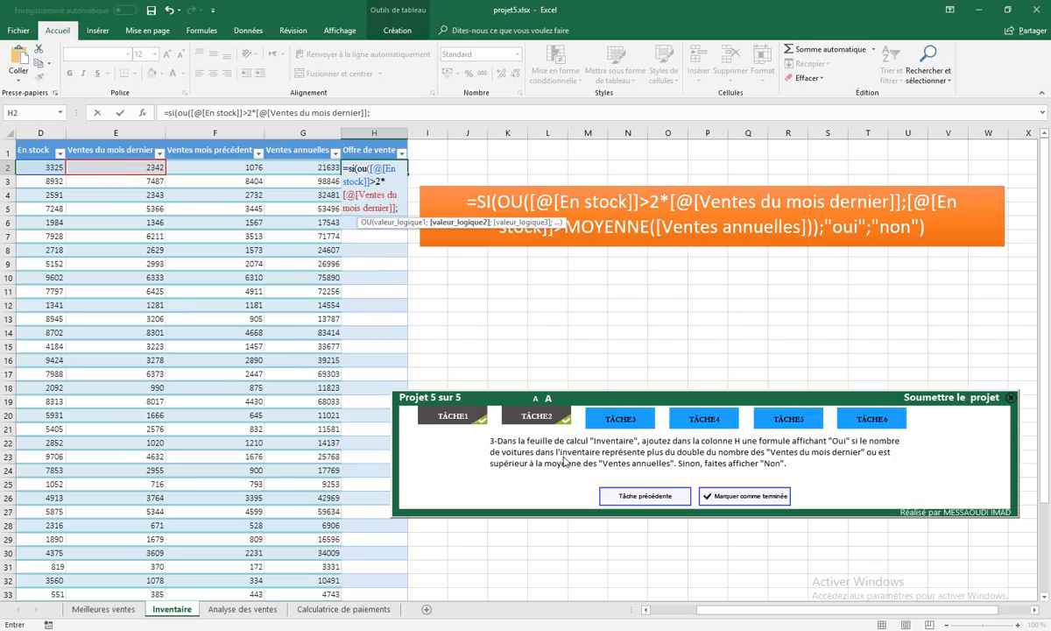
click(45, 168)
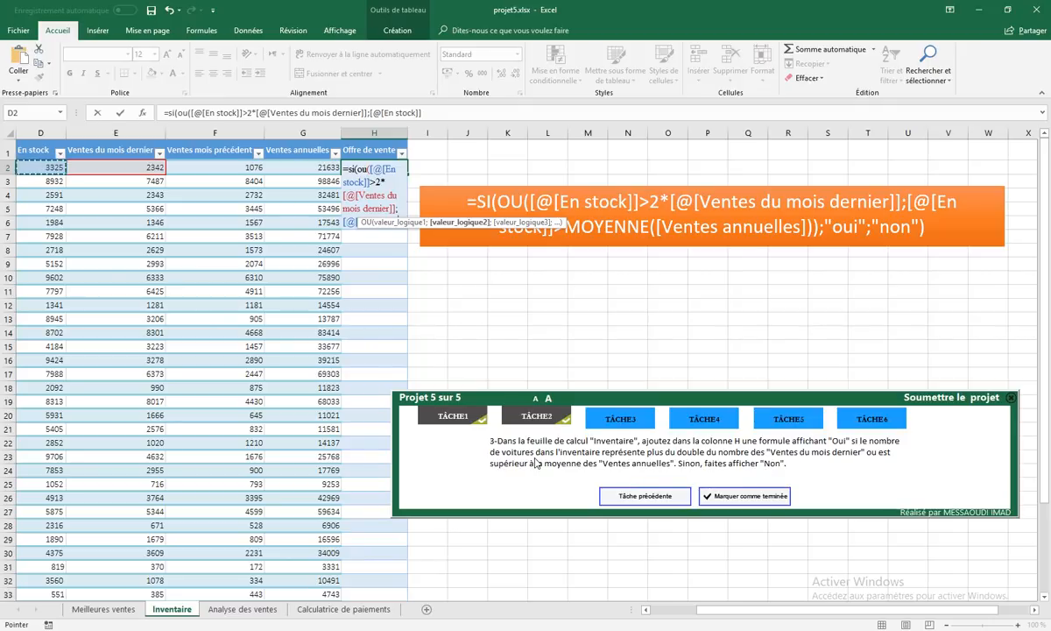
text(>)
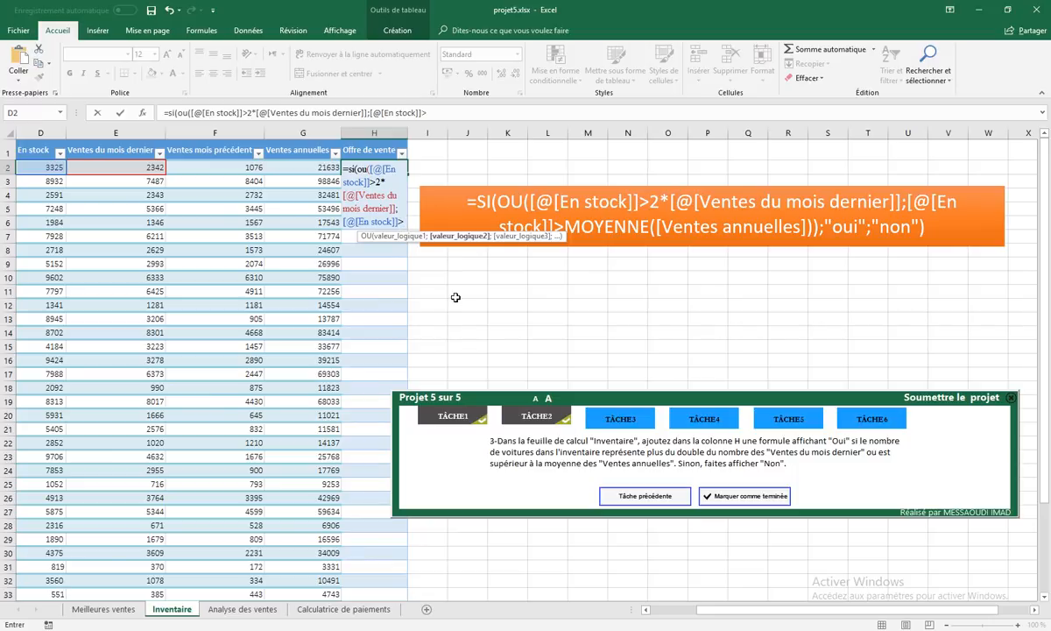
text(mo)
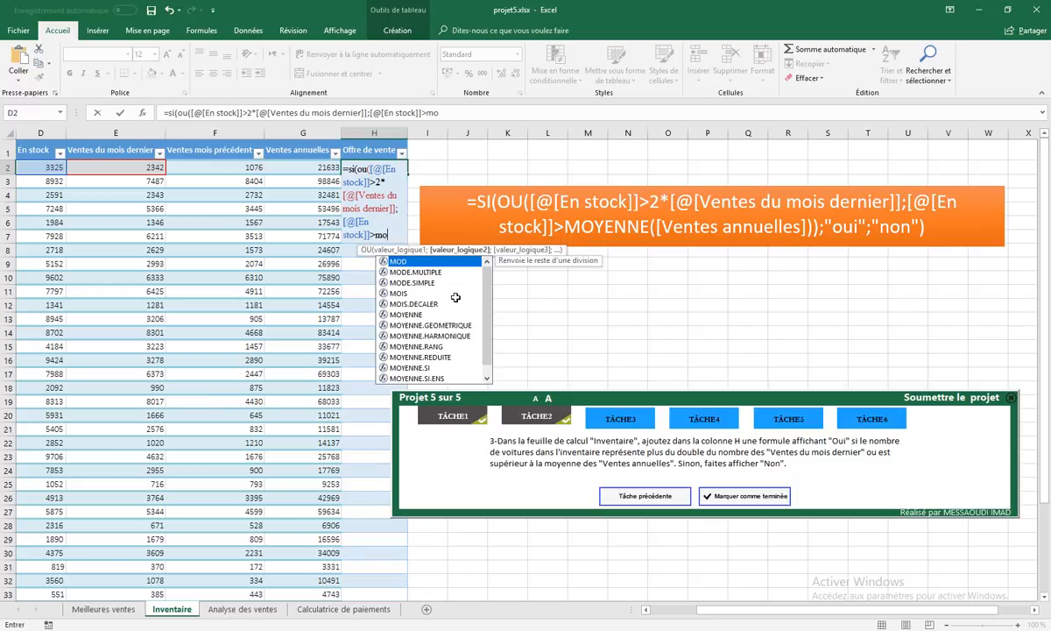
double_click(426, 313)
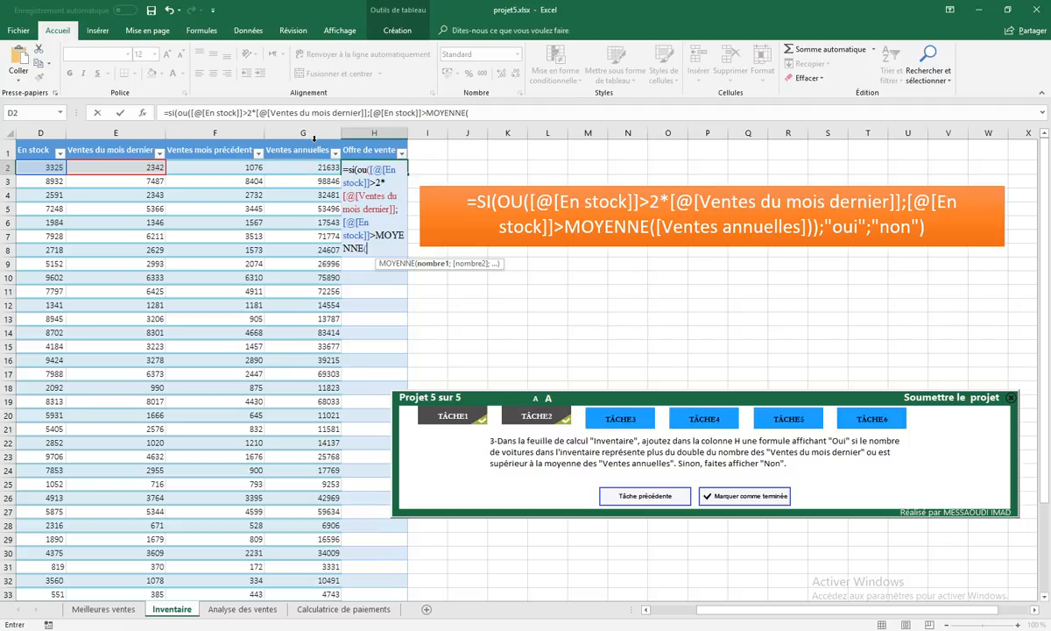
click(314, 141)
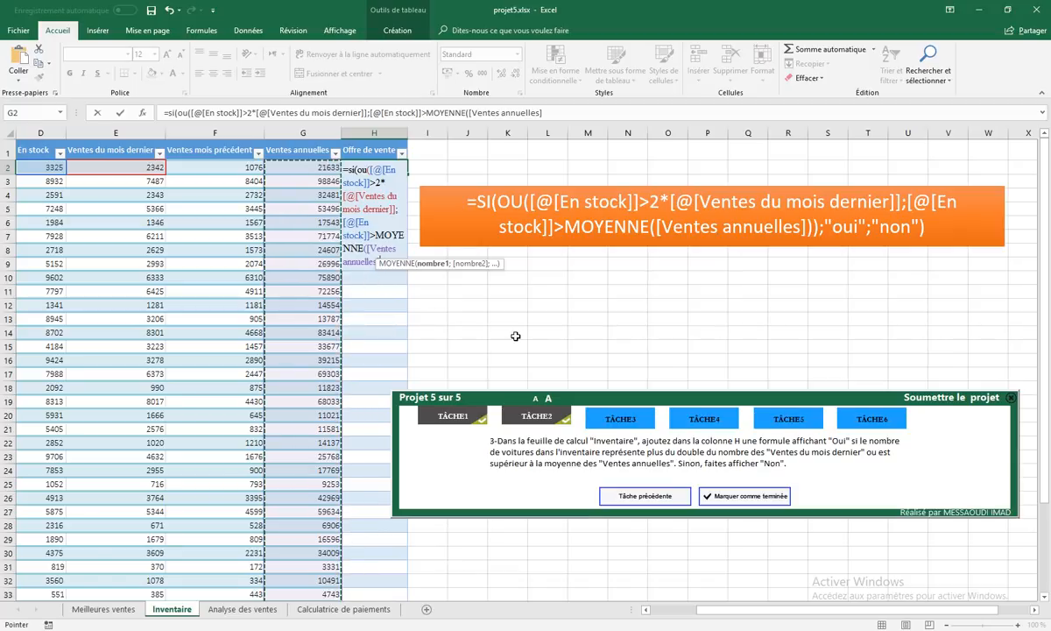
text())
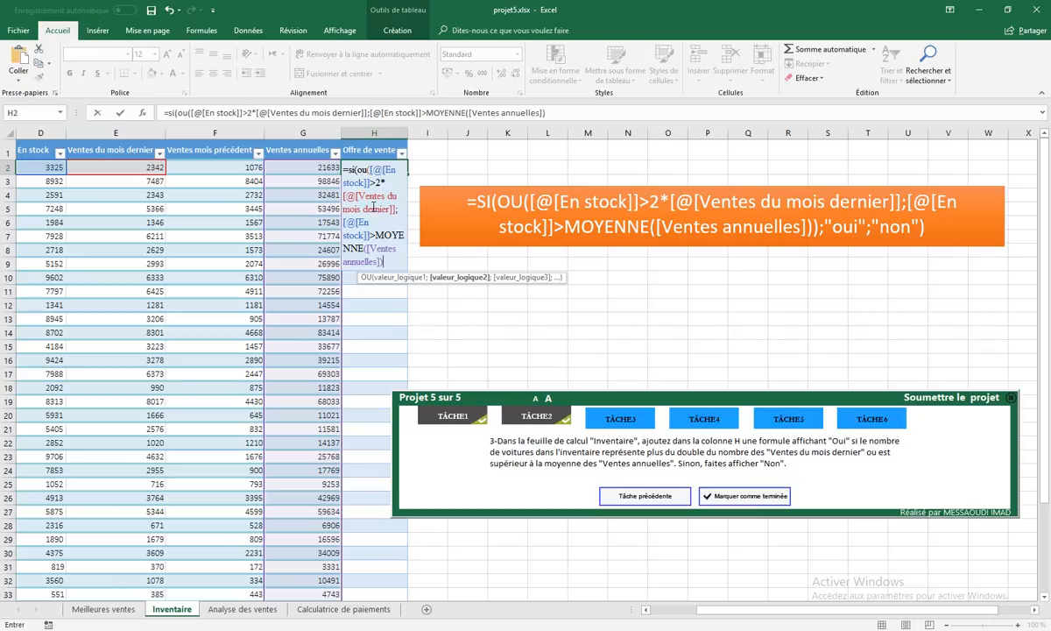
text()))
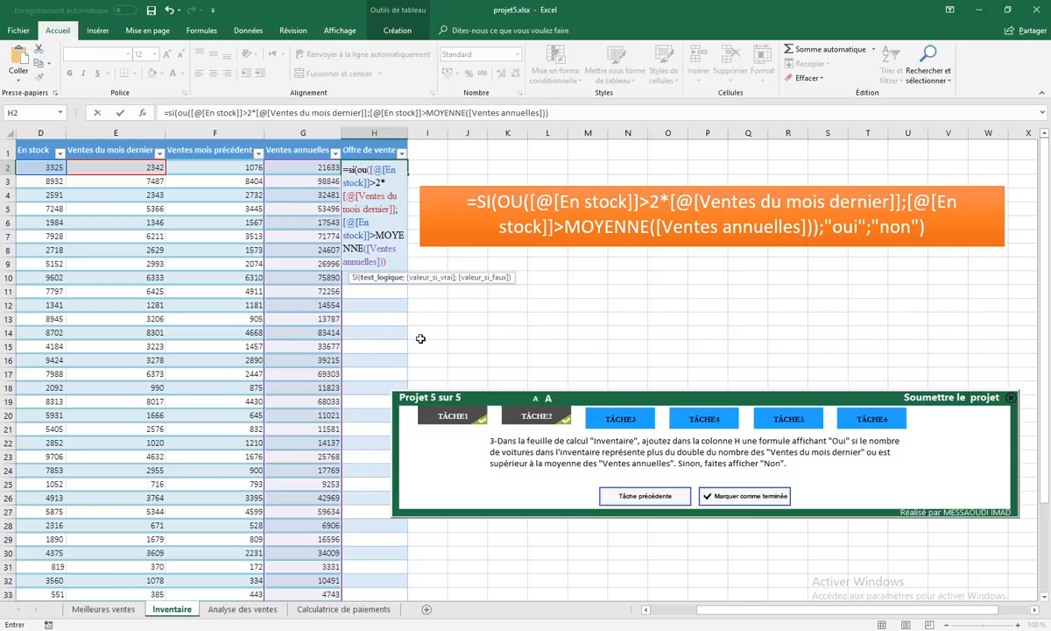
- Finish the SI formula in H2 with "Oui" as the value if true and "Non" as the value if false
text(;)
key(BackSpace)
text(;)
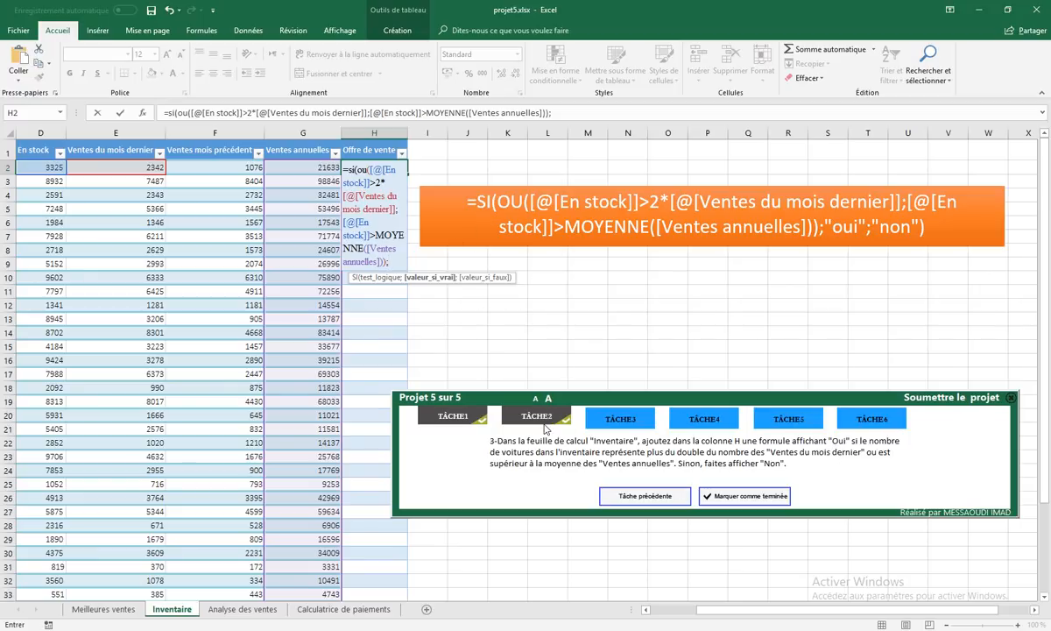
text("Oui")
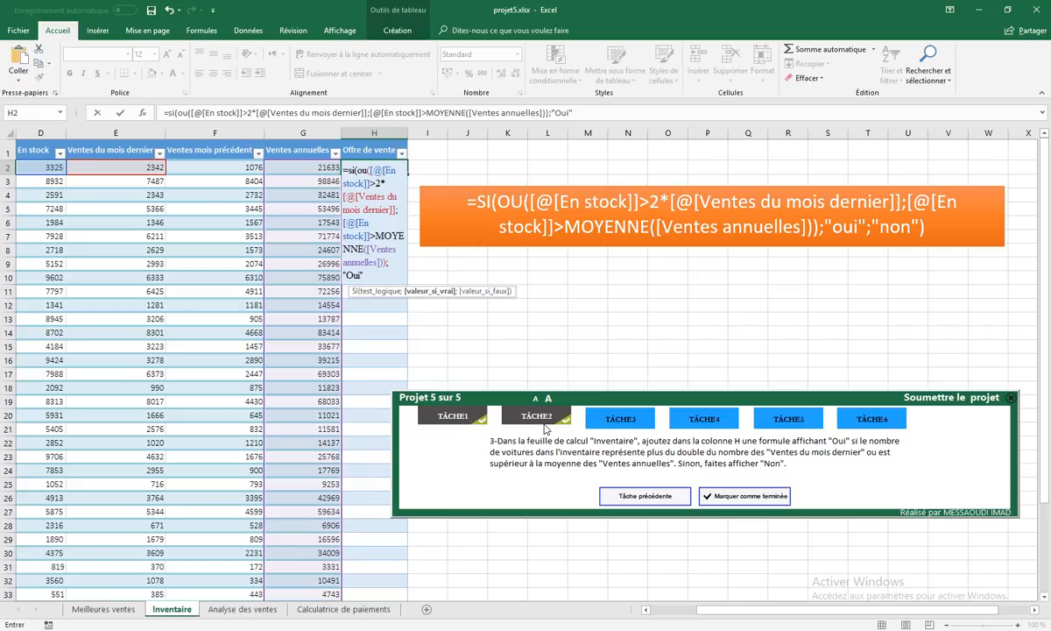
text(;)
key(BackSpace)
text(;)
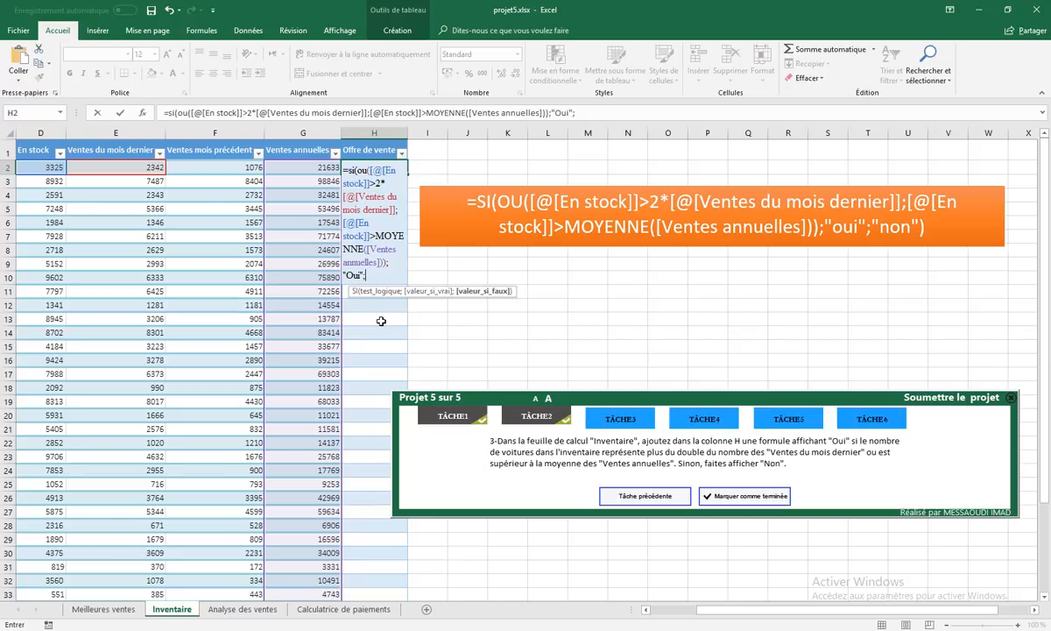
text("Non"))
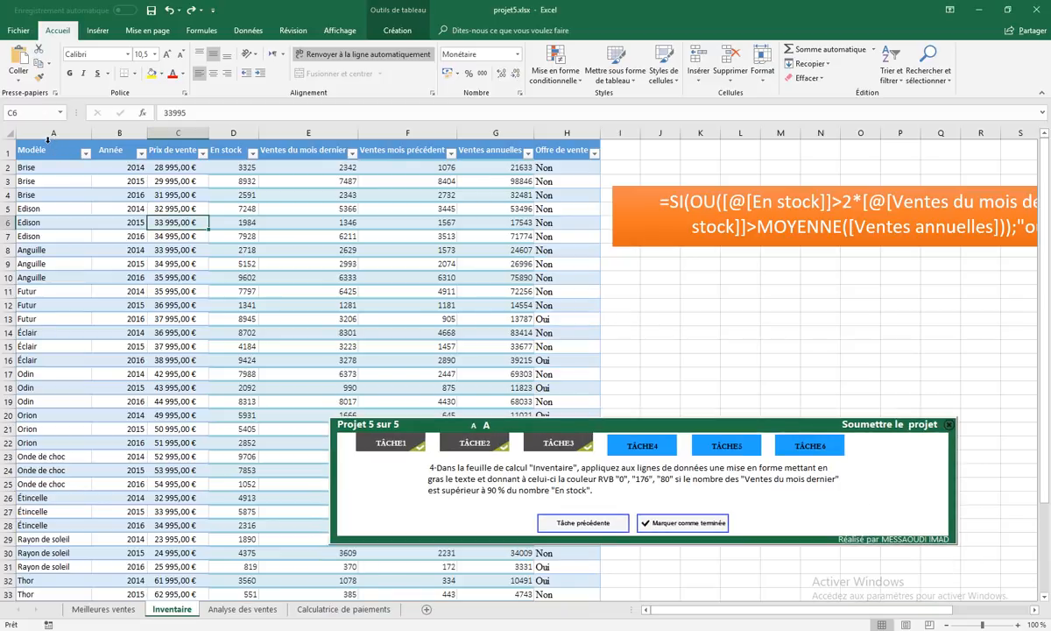
- Select all data rows of the Inventaire table and start a new conditional formatting rule based on a formula
drag(50, 142, 560, 156)
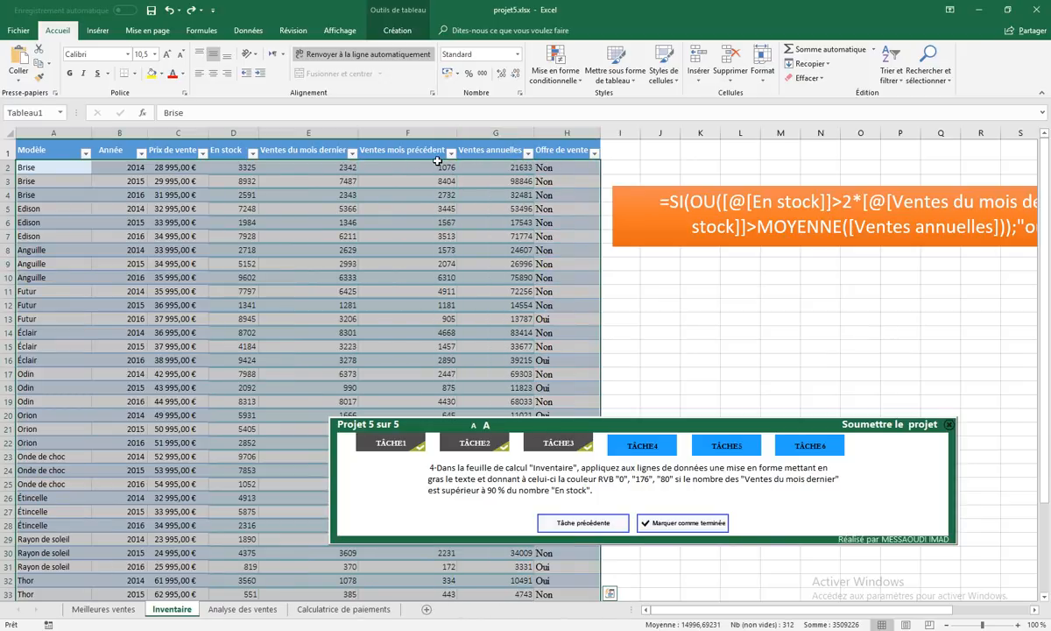
click(560, 79)
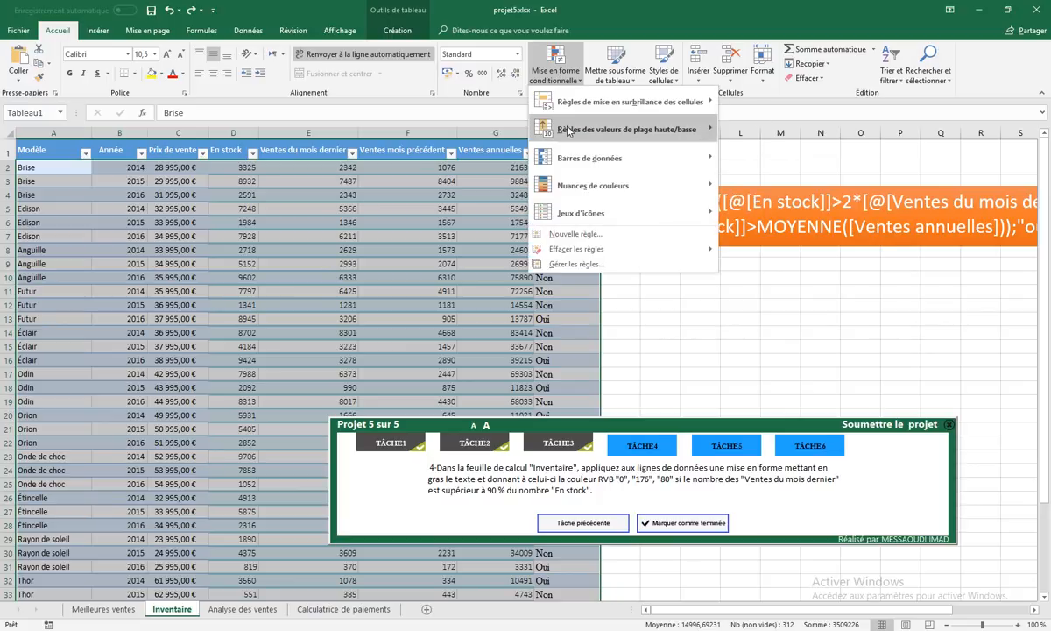
mouse_move(616, 135)
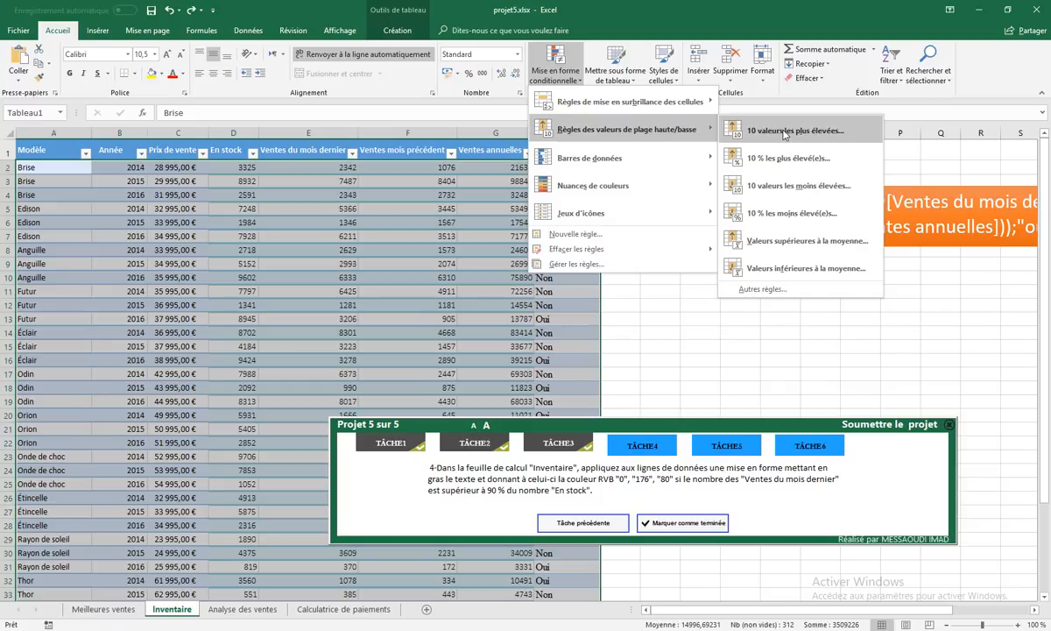
click(766, 289)
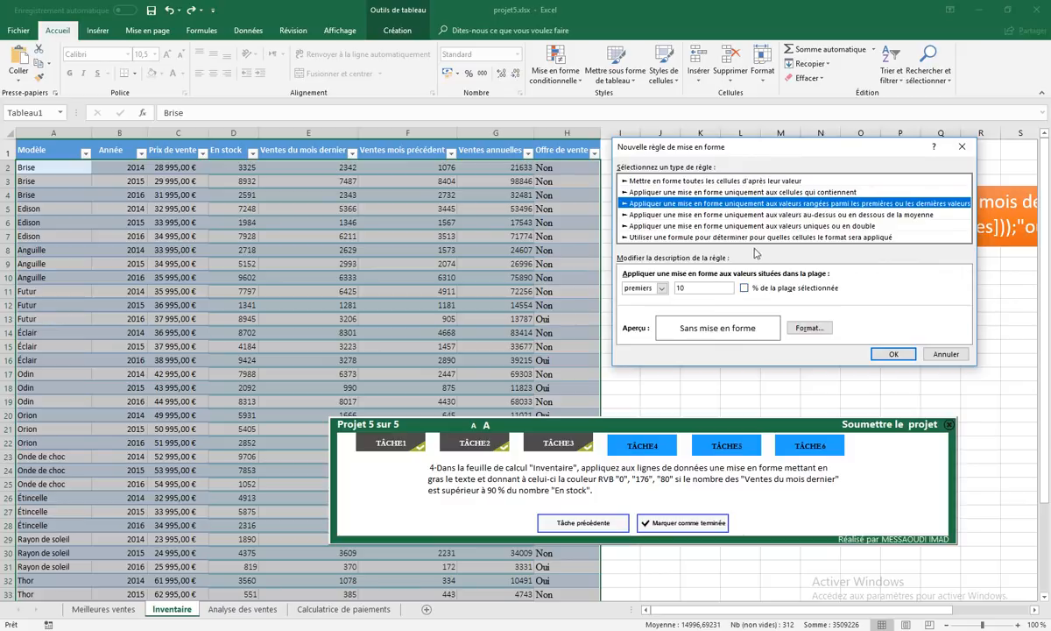
click(654, 239)
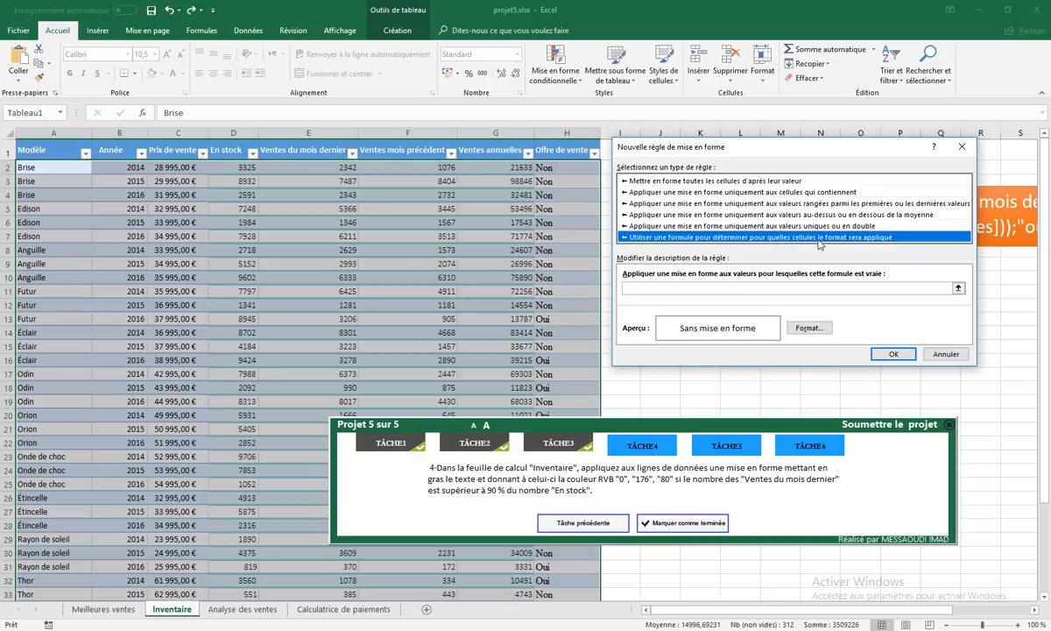
click(701, 287)
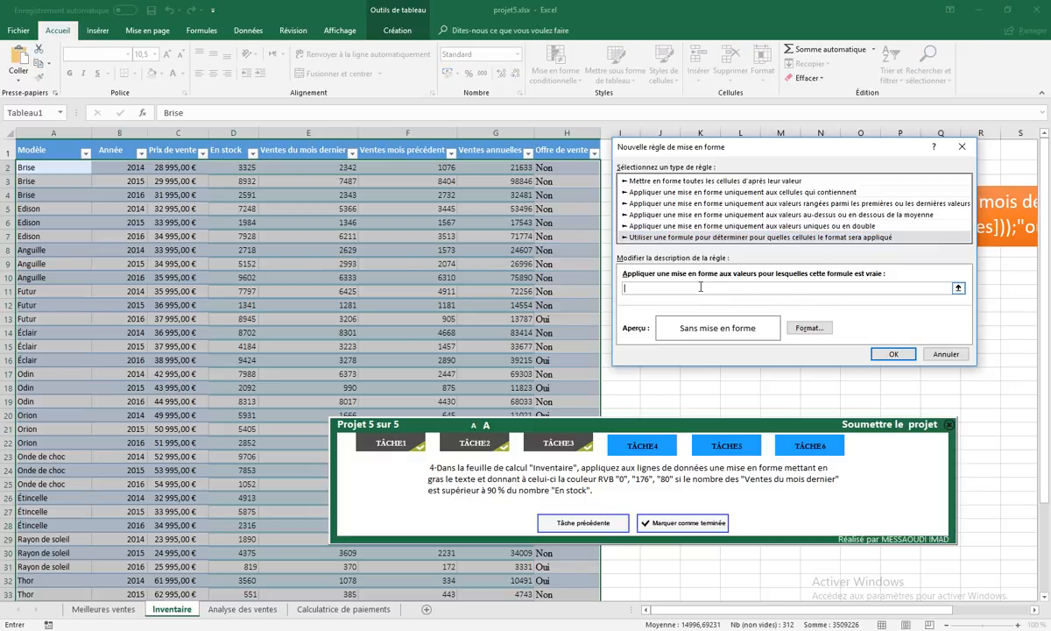
- Enter =$E2>$D$2*90% as the rule's formula, using the Ventes du mois dernier and En stock cells of row 2
text(=)
click(297, 166)
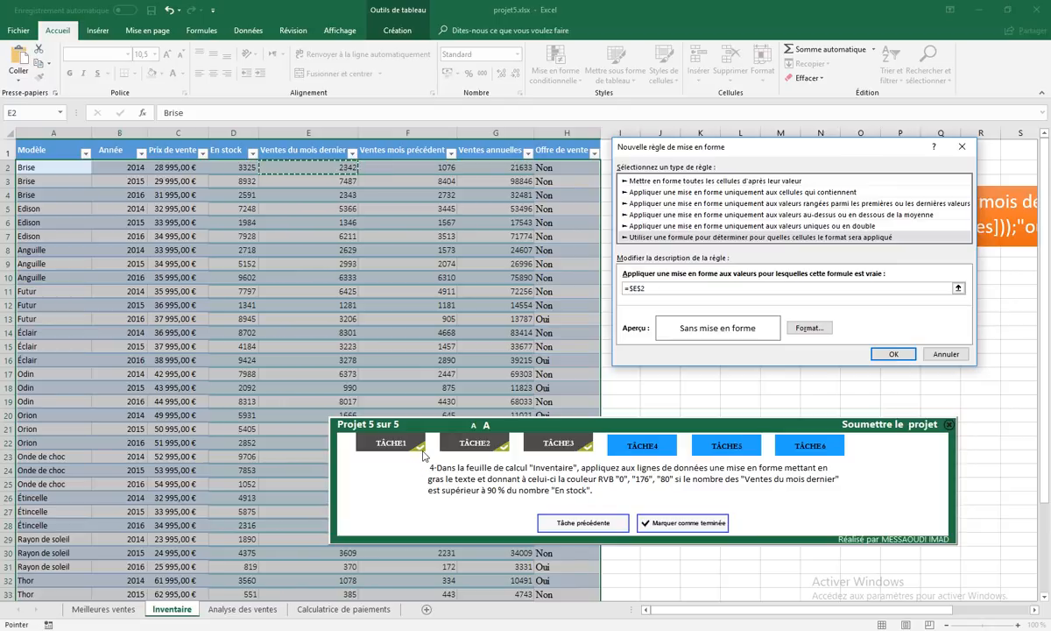
text(>)
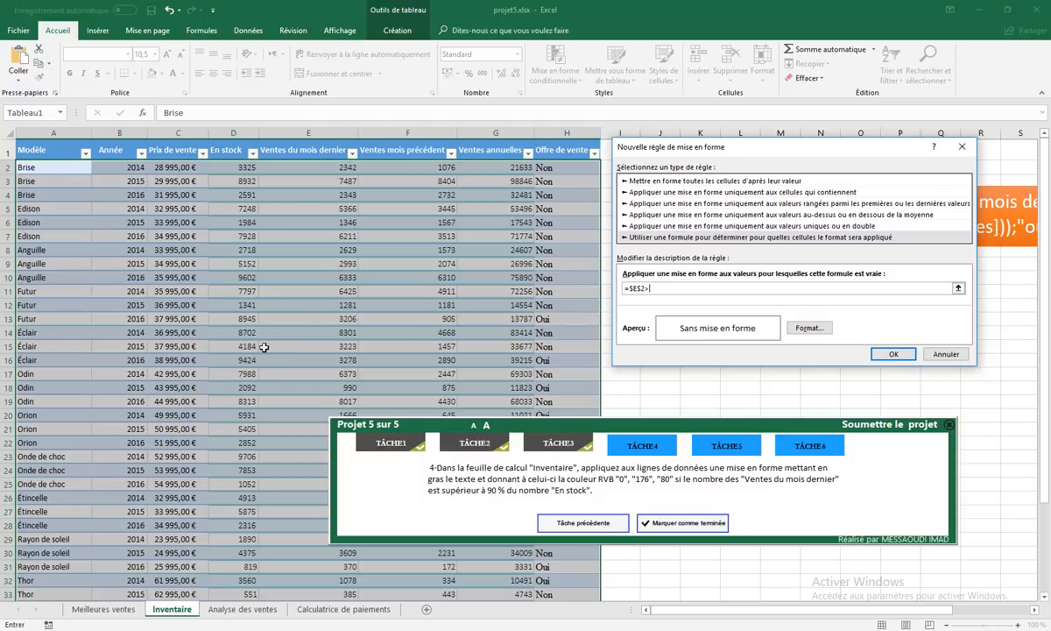
click(221, 167)
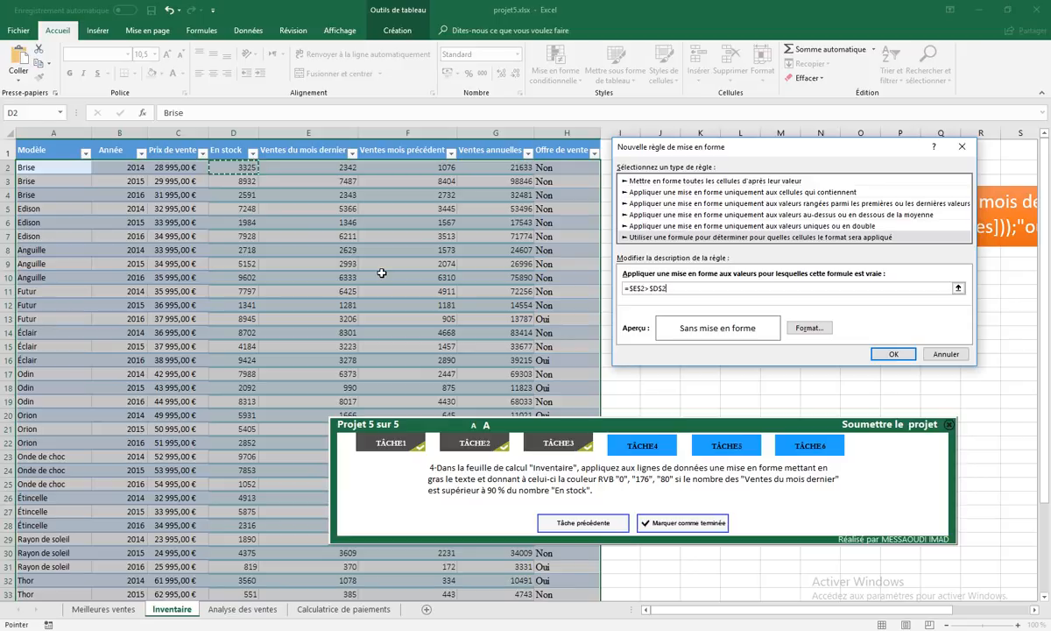
text(*90%)
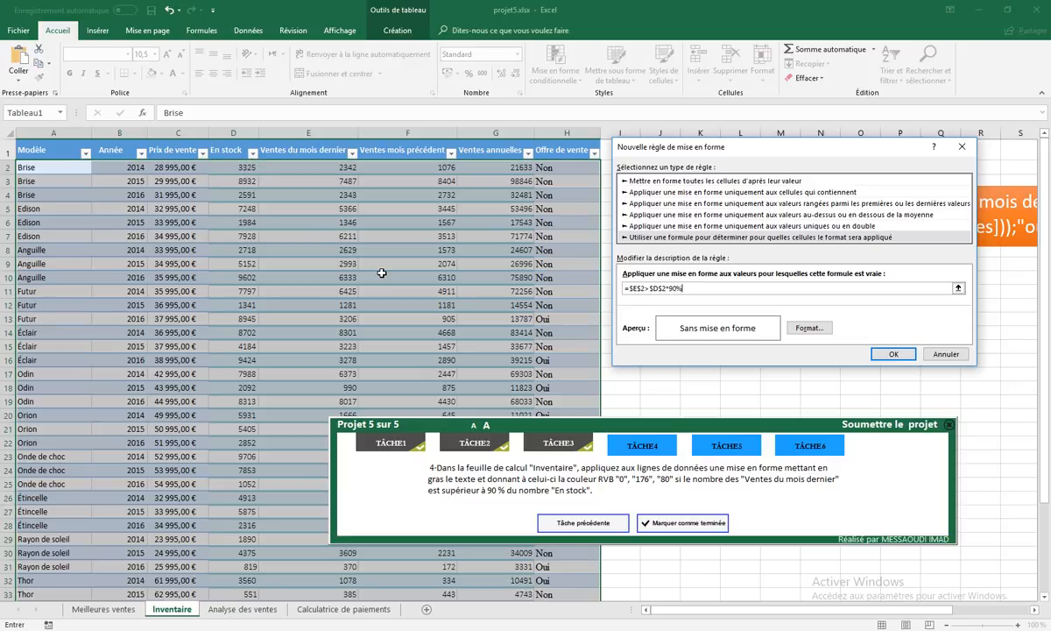
click(642, 290)
key(BackSpace)
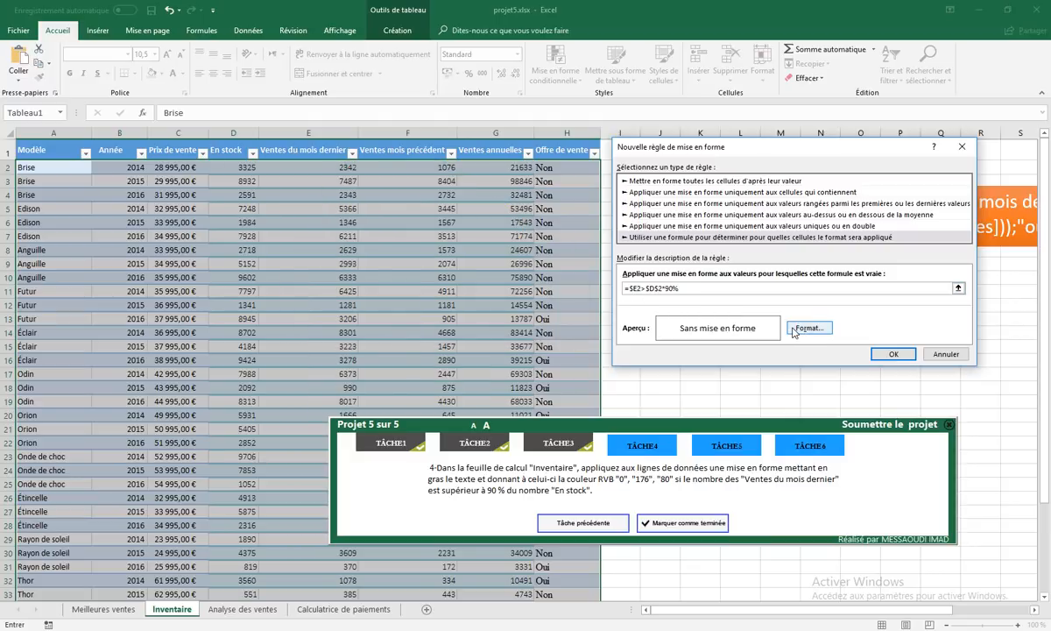
- Give the rule a Gras font style with the custom RVB colour 0, 176, 80, and apply the rule
click(808, 328)
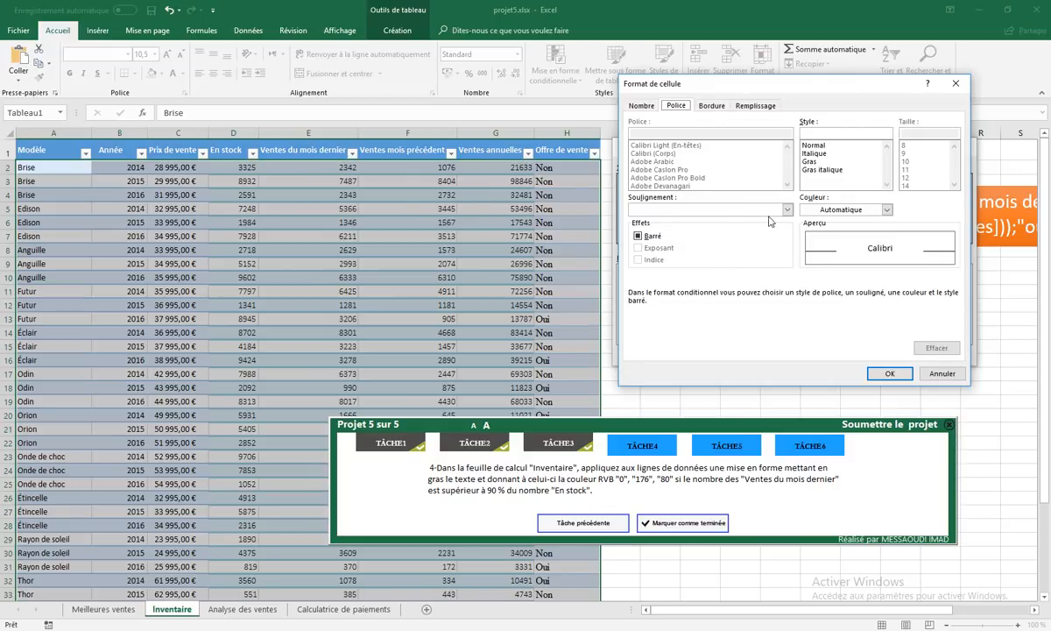
click(811, 162)
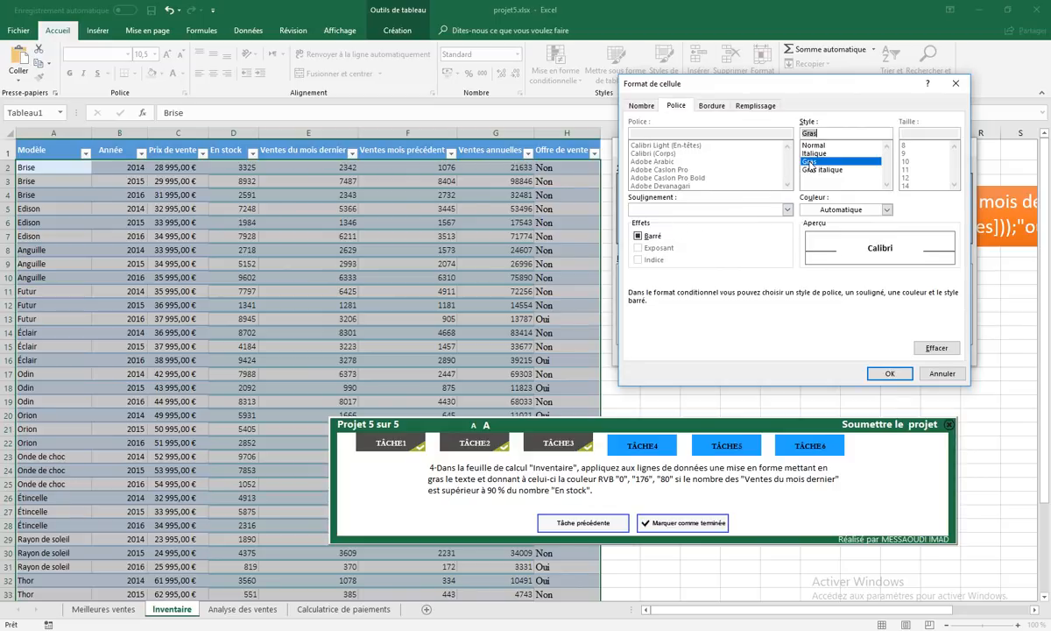
click(885, 211)
click(837, 338)
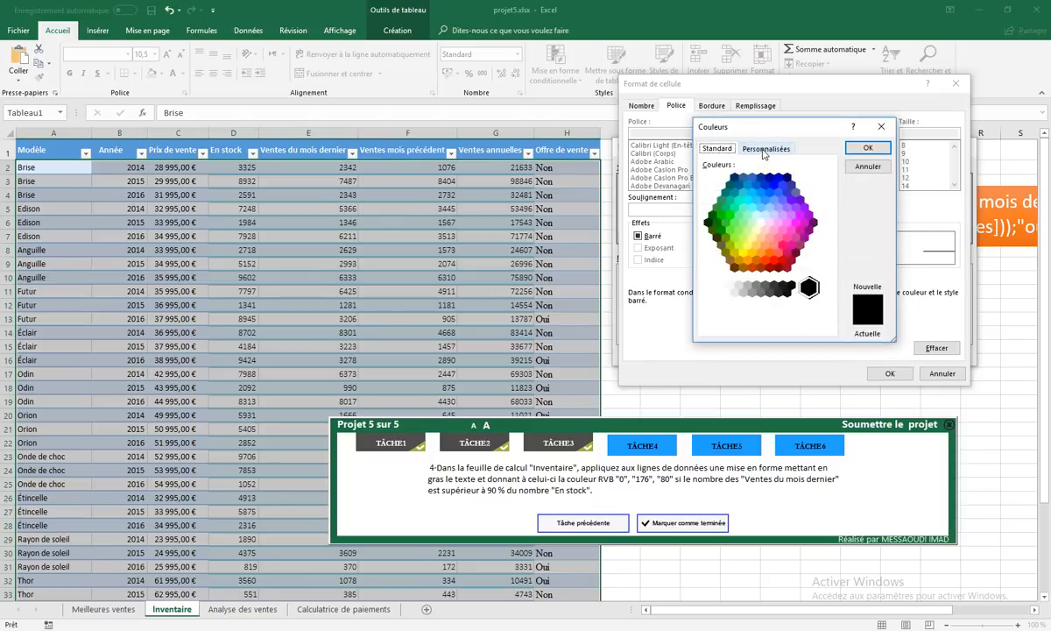
click(765, 149)
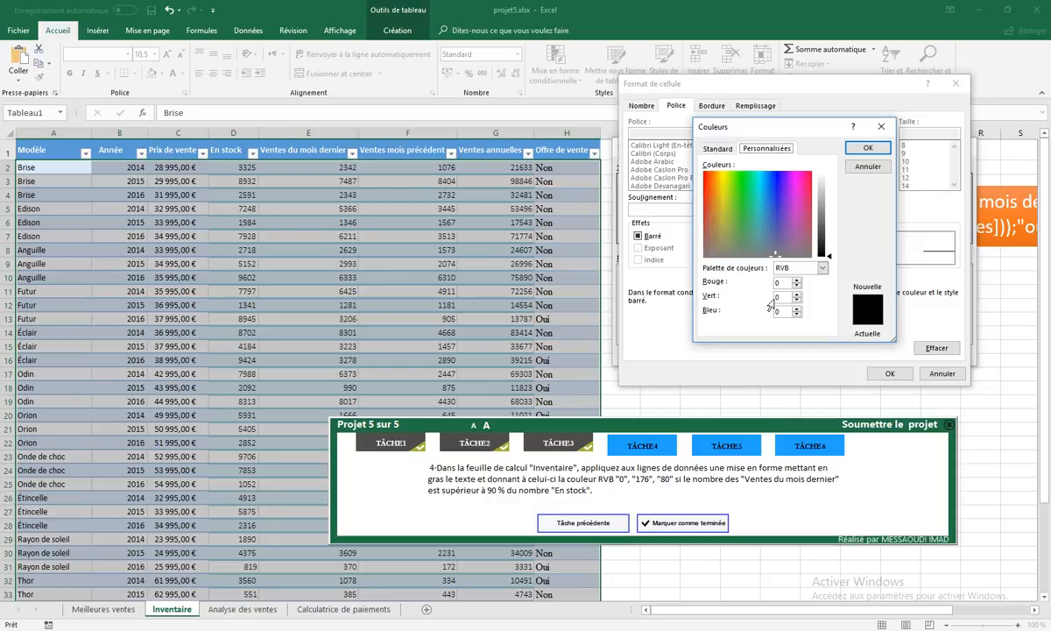
double_click(783, 298)
text(176)
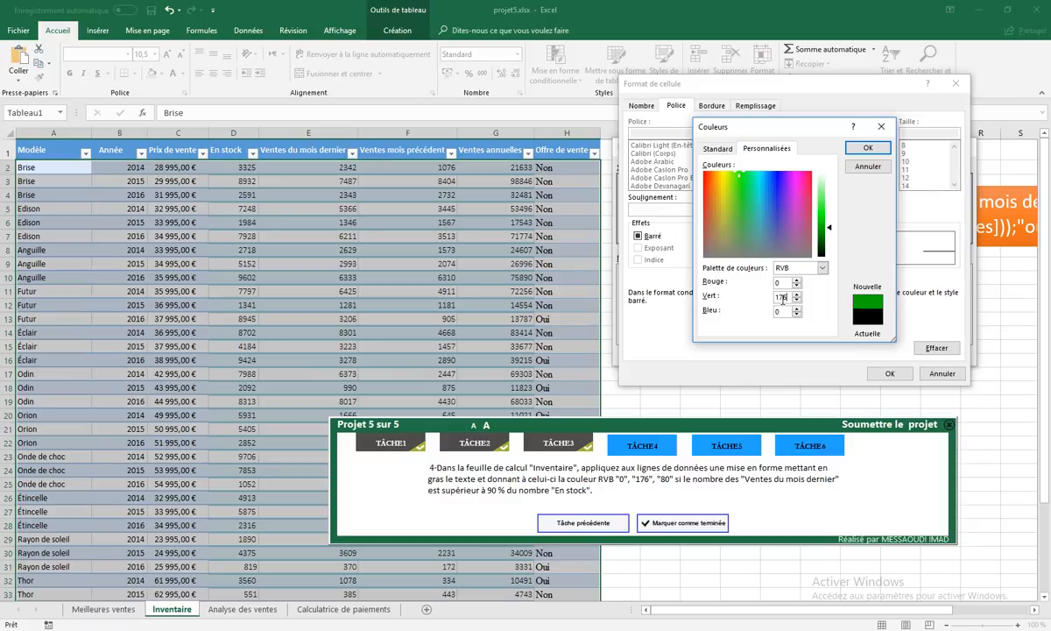
double_click(778, 312)
text(80)
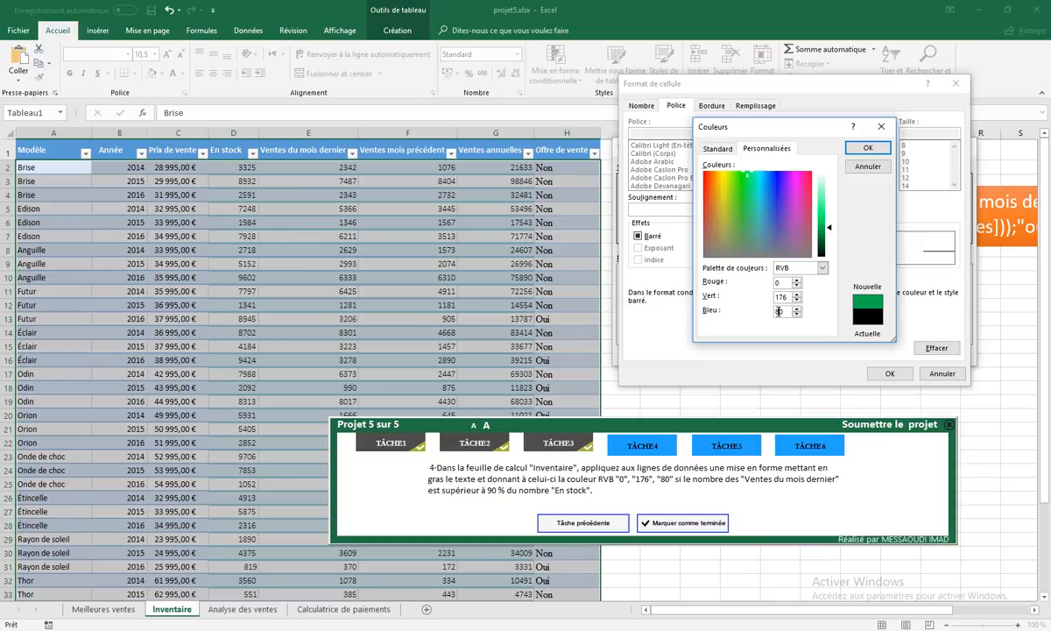
click(866, 149)
click(888, 373)
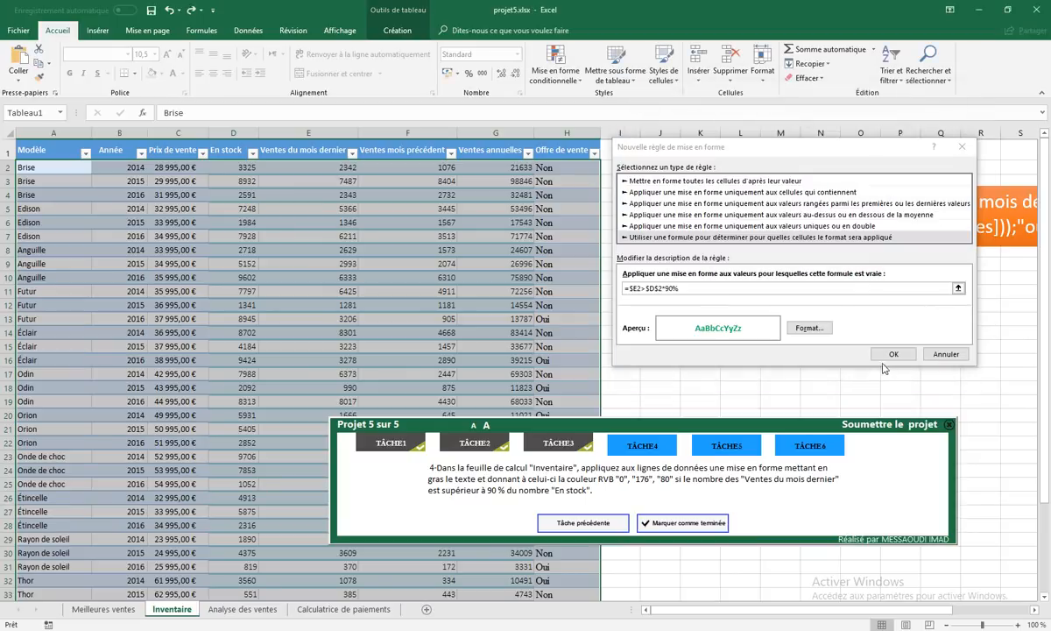
click(891, 354)
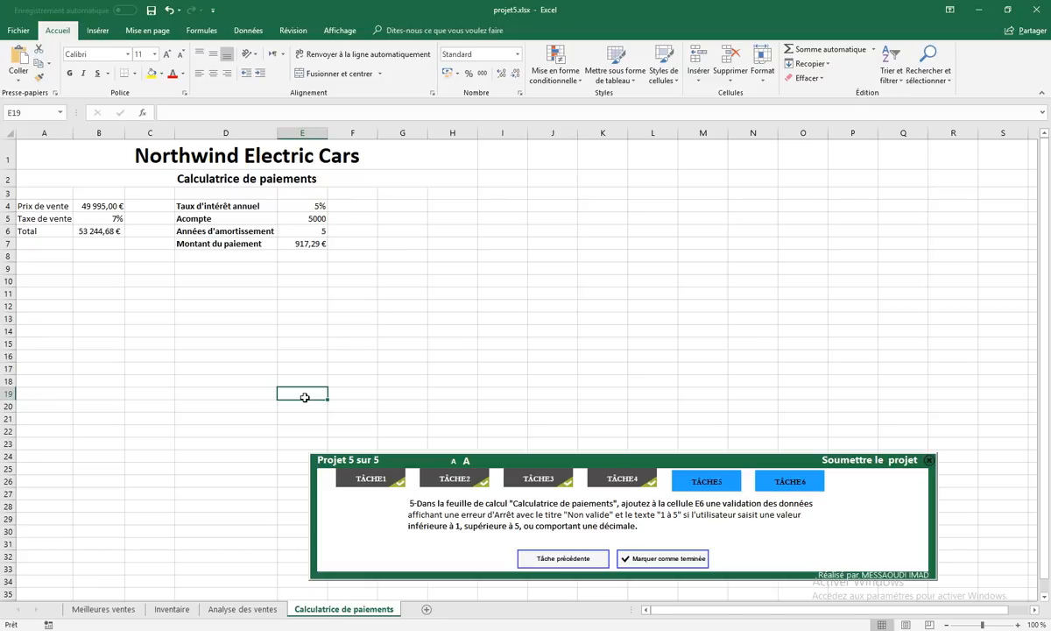
- Add a data validation to cell E6 that allows only Nombre entier values comprise entre 1 and 5
click(312, 232)
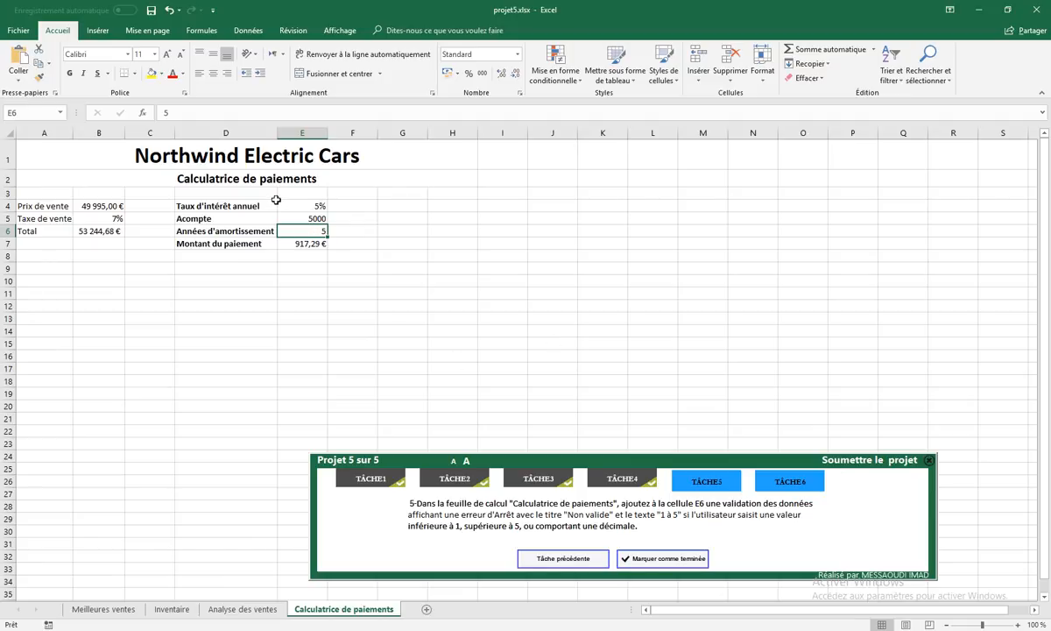
click(247, 30)
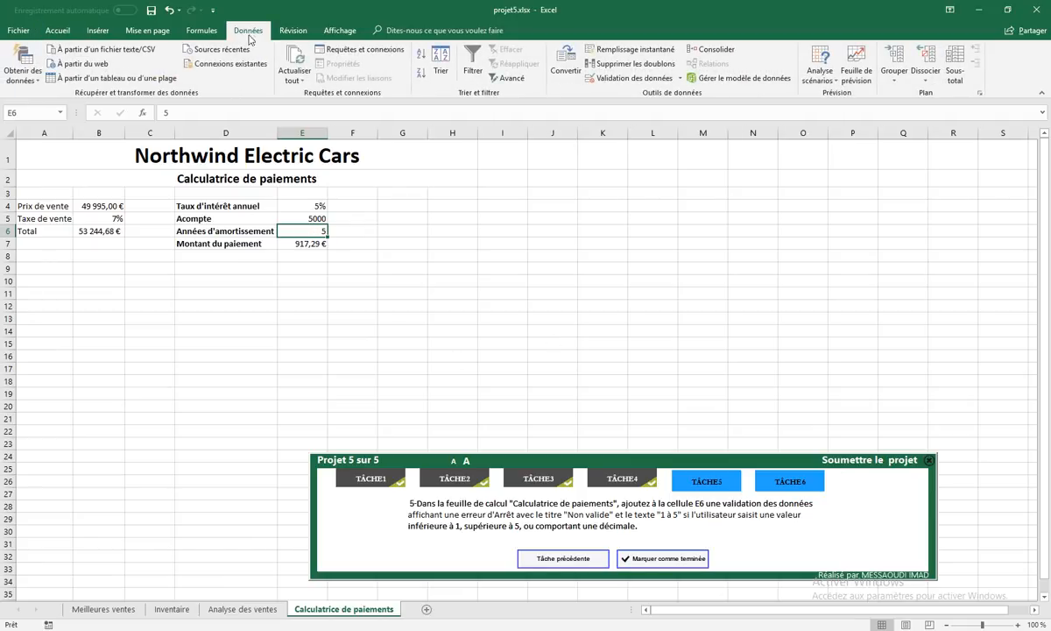
click(624, 78)
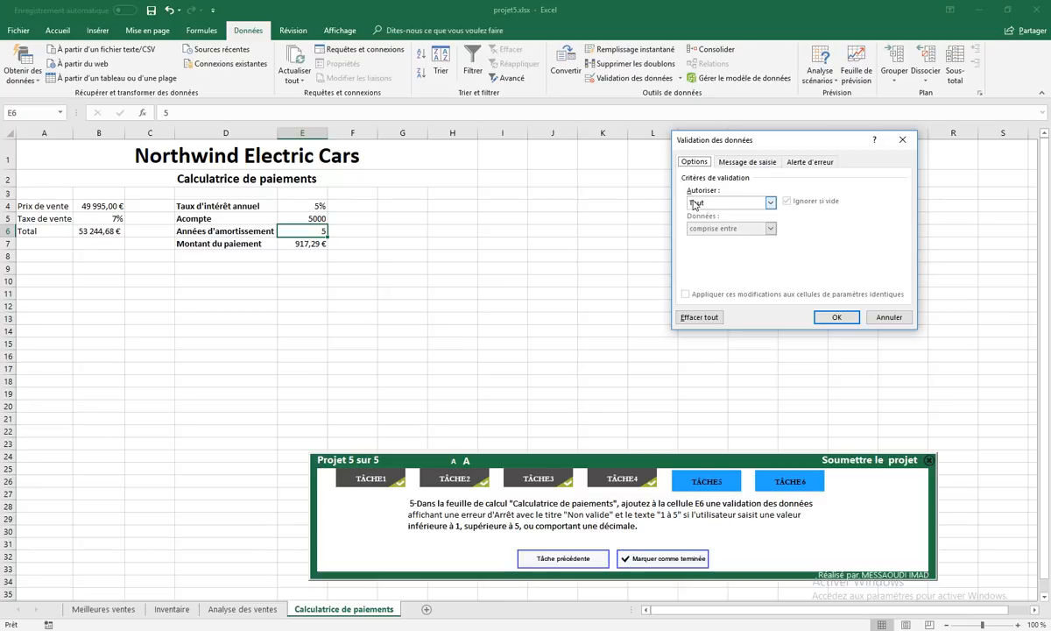
click(708, 204)
click(708, 205)
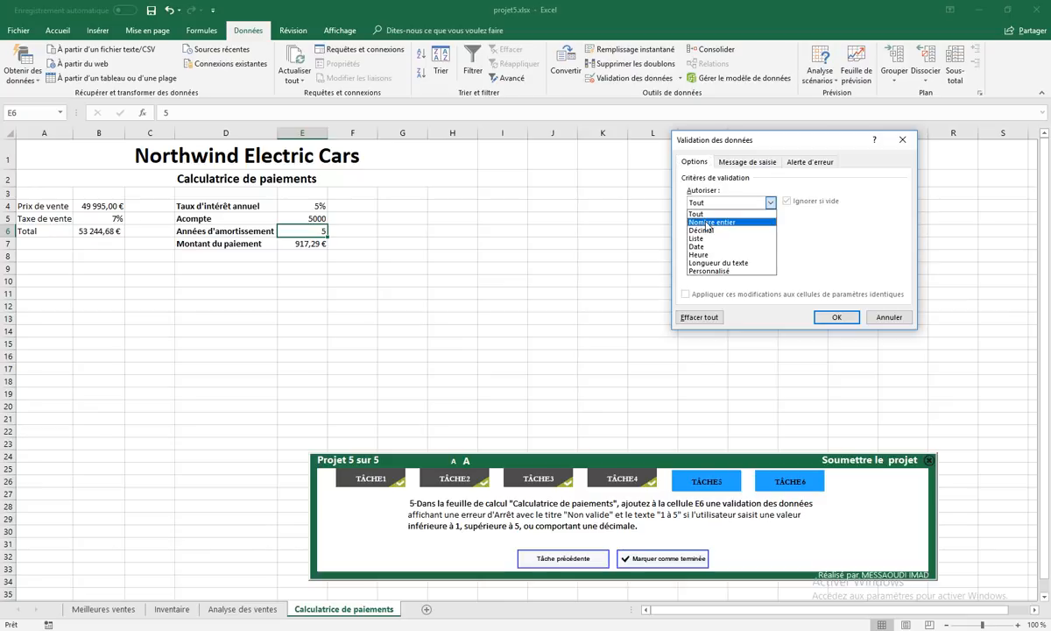
click(712, 224)
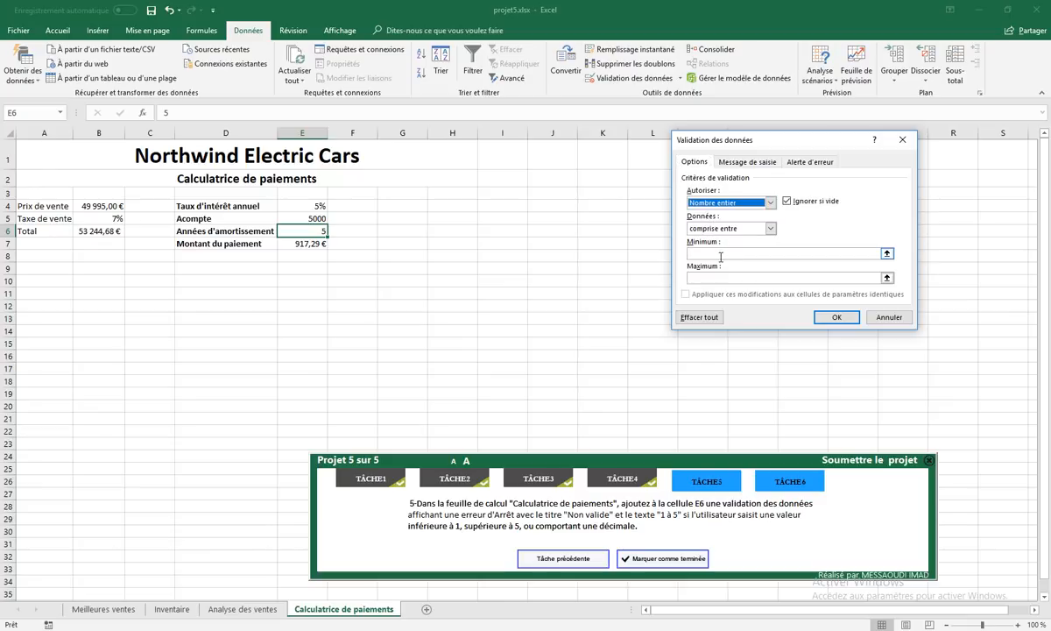
click(725, 254)
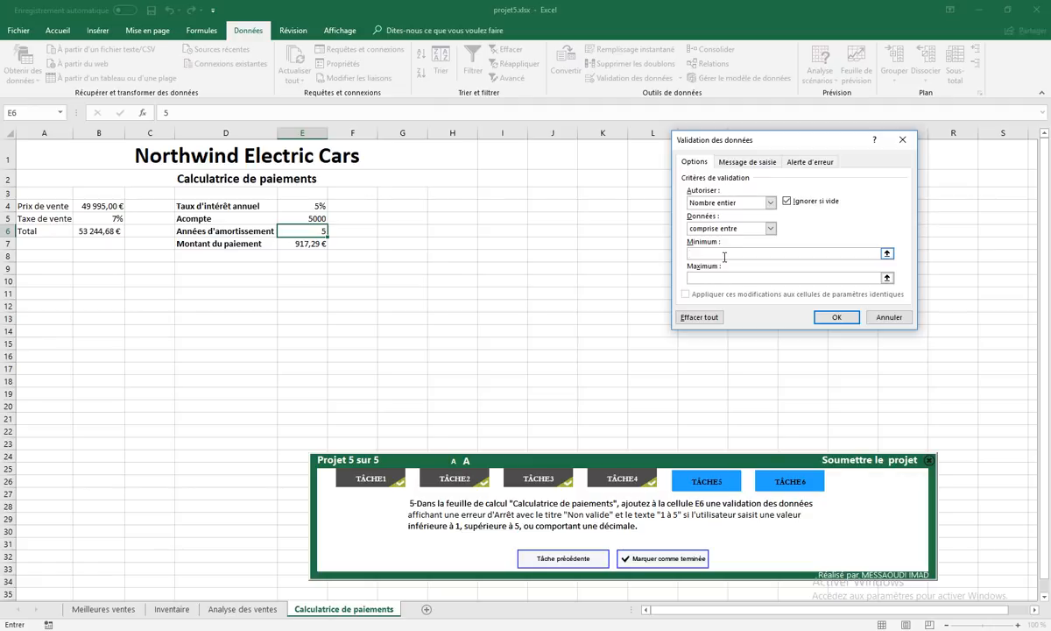
text(1)
click(723, 278)
text(5)
- Give the validation's Stop error alert the title "Non valide", copied from the task instructions
click(807, 163)
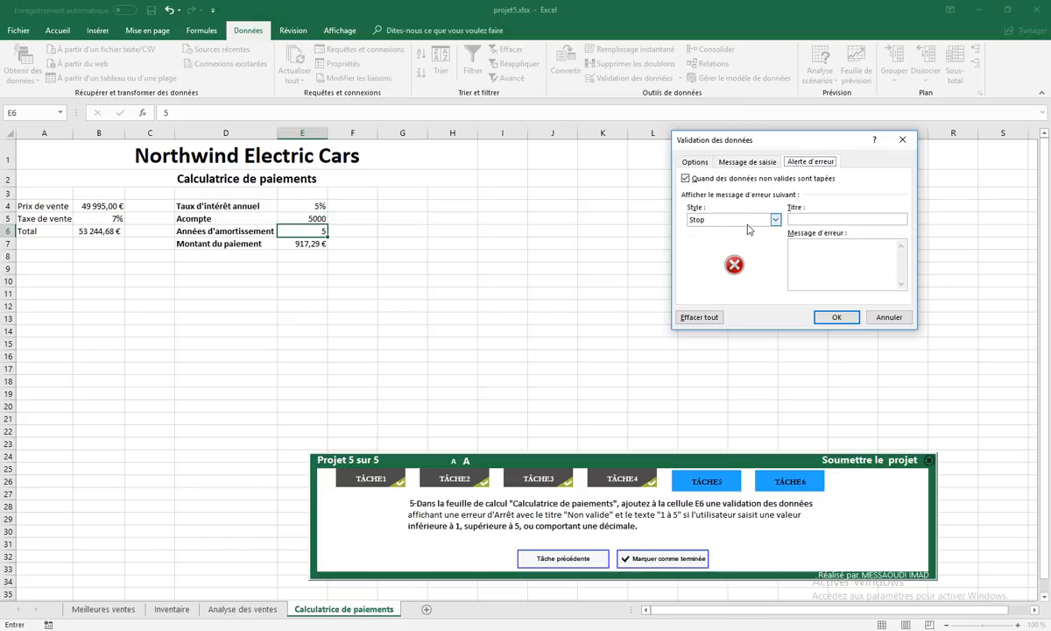
click(804, 218)
drag(660, 515, 679, 515)
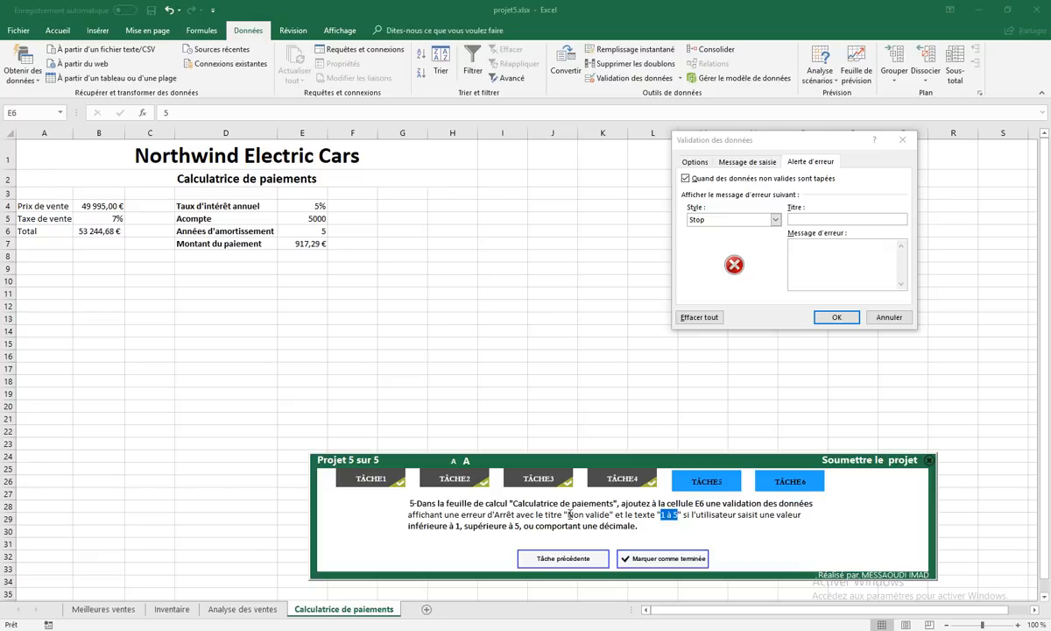
drag(567, 515, 611, 516)
right_click(609, 517)
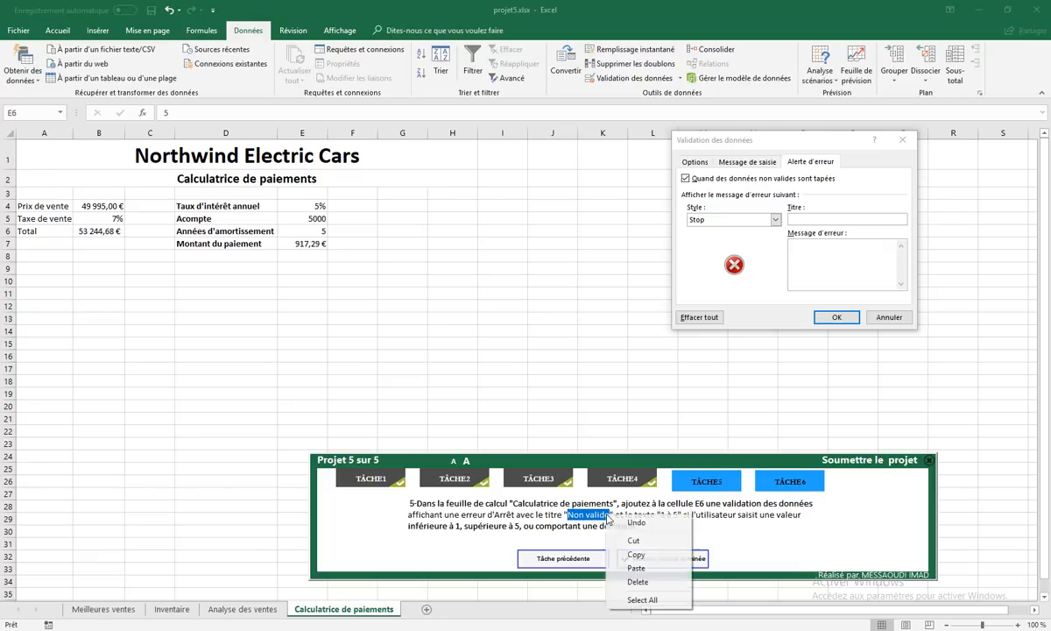
click(636, 555)
click(823, 220)
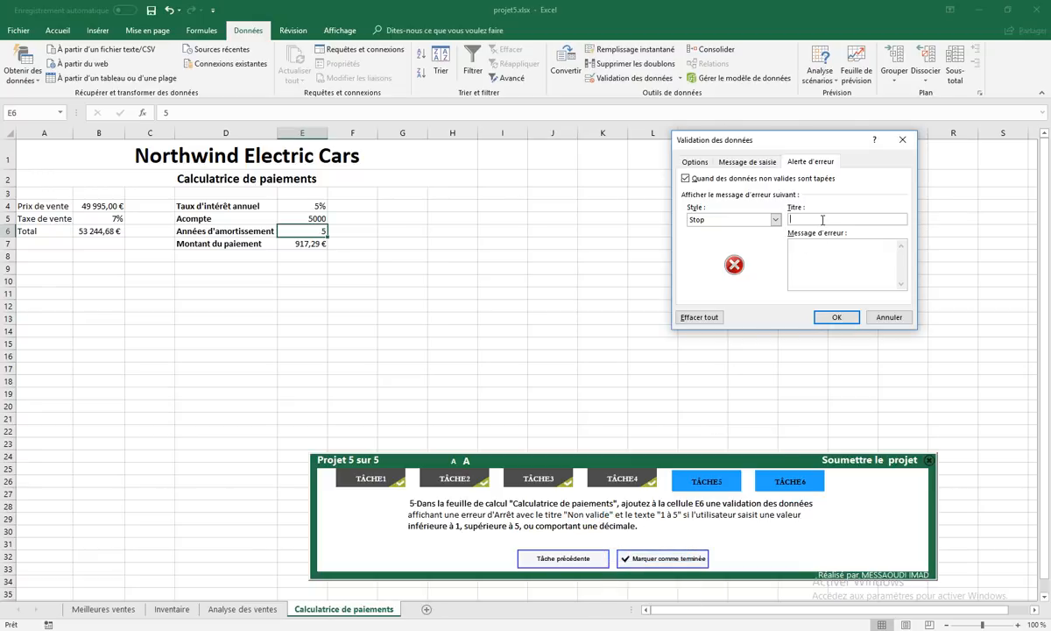
right_click(775, 211)
click(802, 257)
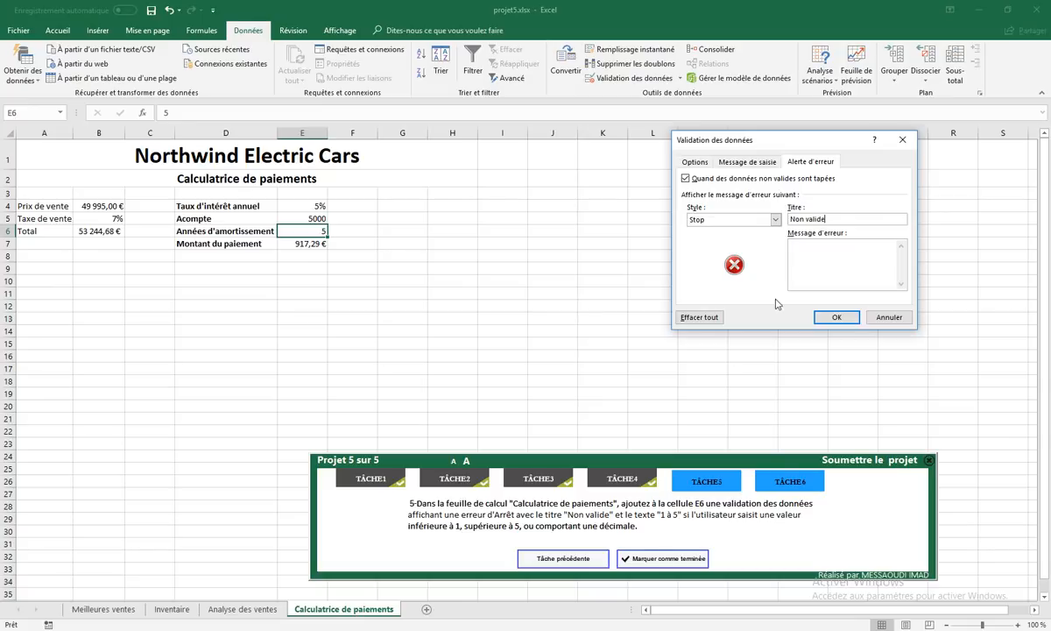
- Set the alert's error message to "1 à 5" and apply the validation to cell E6
click(803, 246)
text(1)
text(à 5)
click(838, 318)
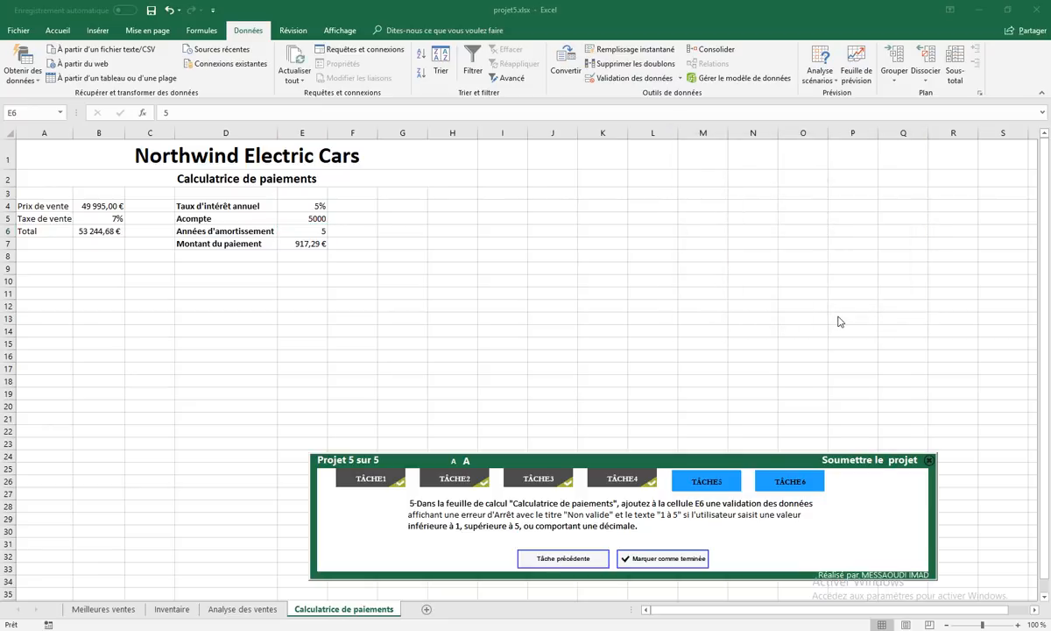
- Test the validation by entering 8 in cell E6, and cancel the entry
click(308, 232)
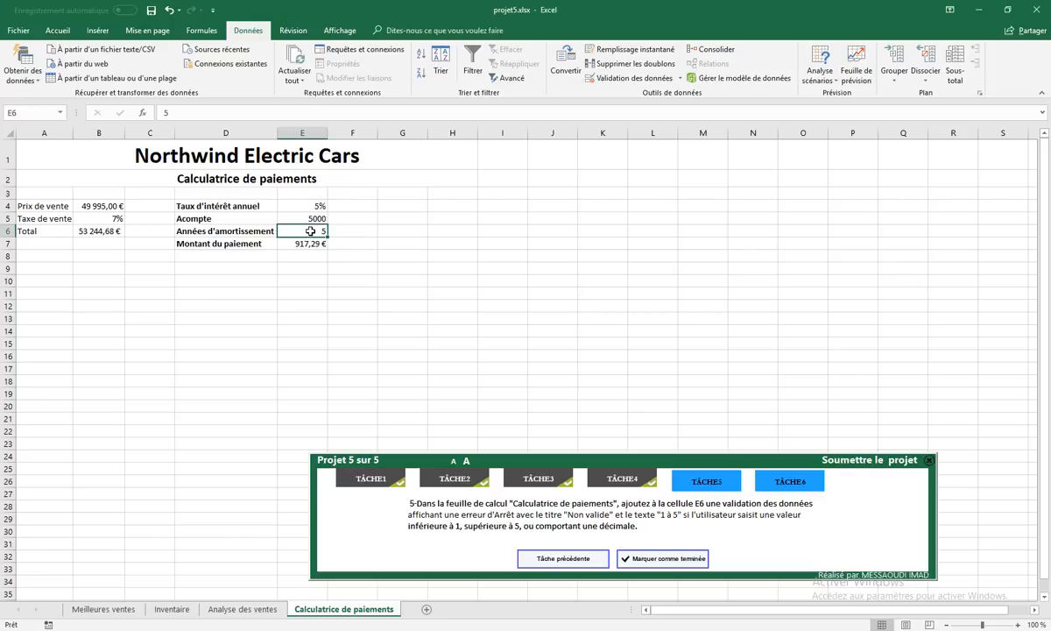
text(8)
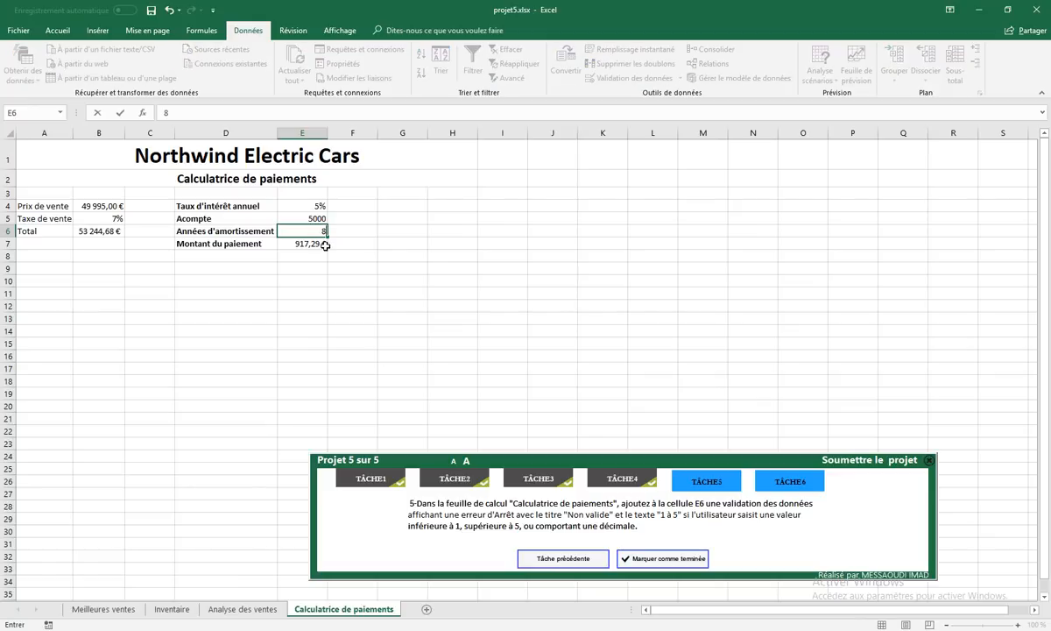
key(Return)
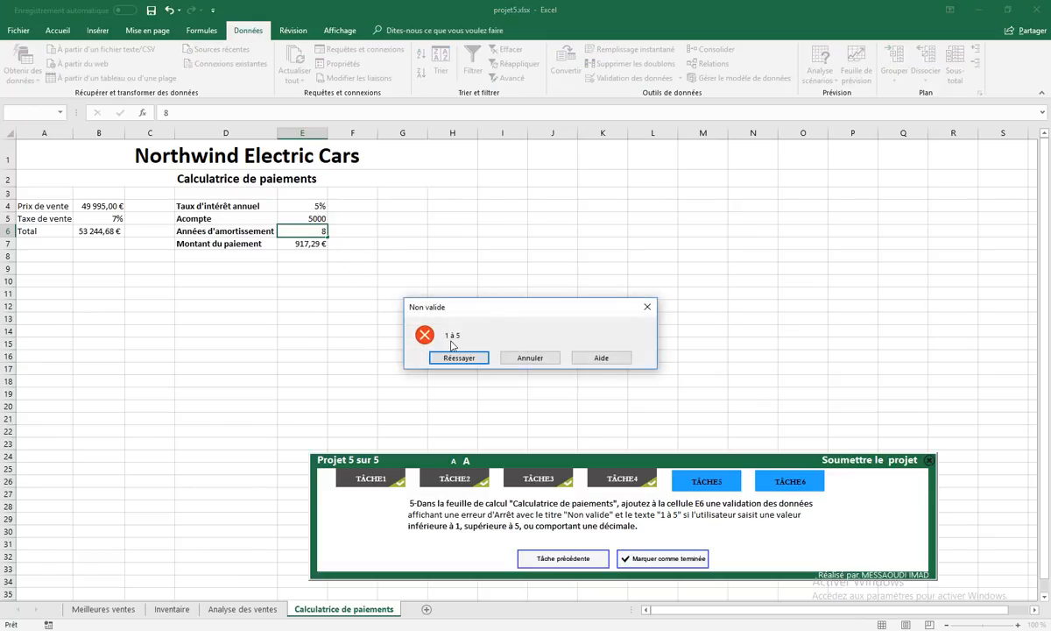
click(530, 357)
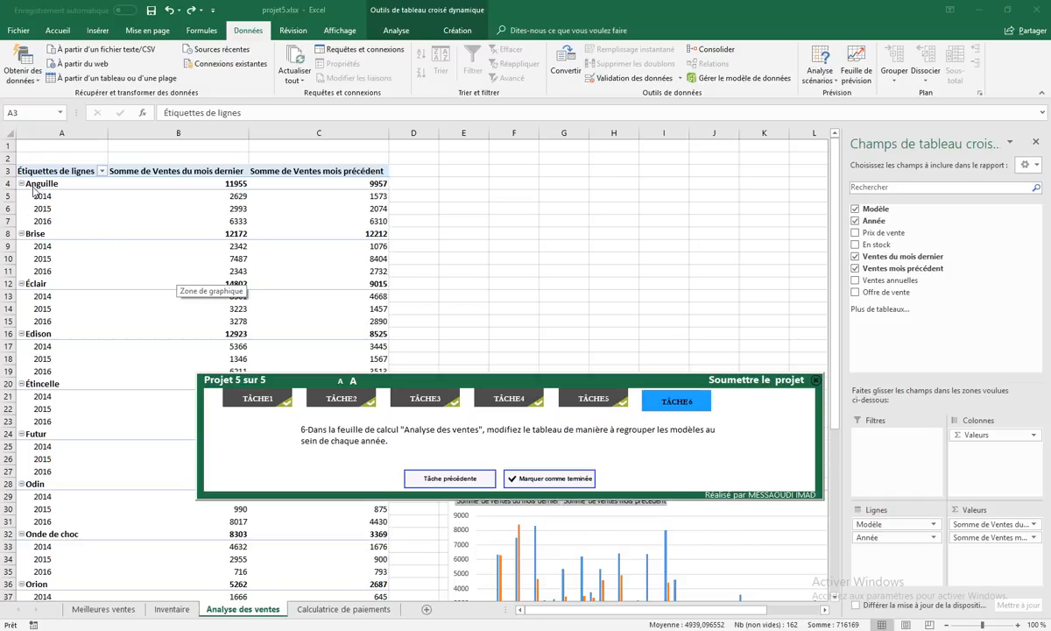
- Move the Année field above Modèle in the Lignes area of the Analyse des ventes pivot table
click(318, 259)
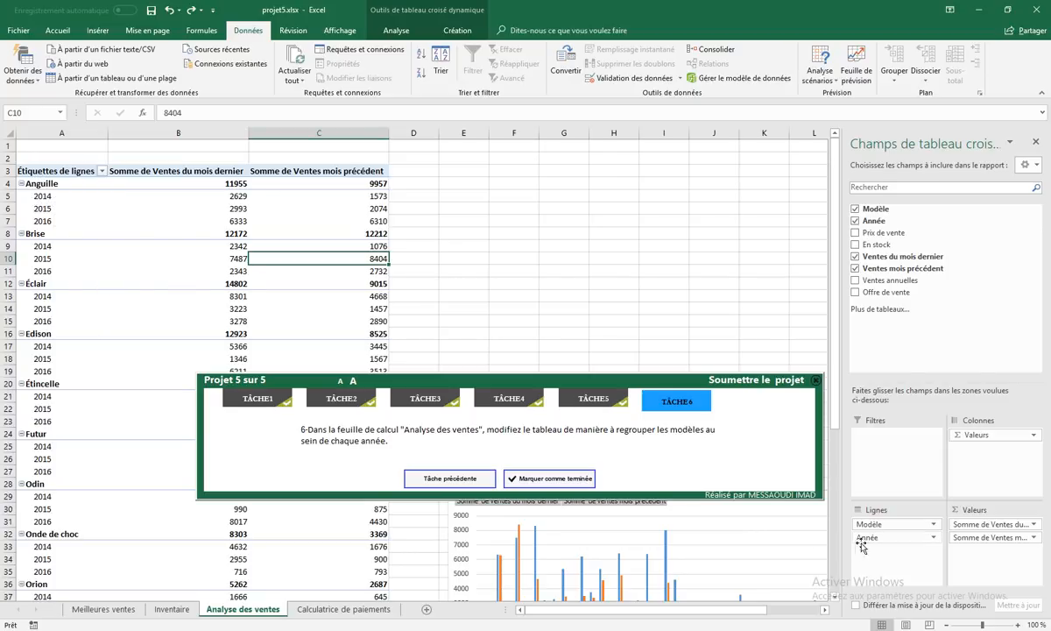
drag(870, 540, 867, 528)
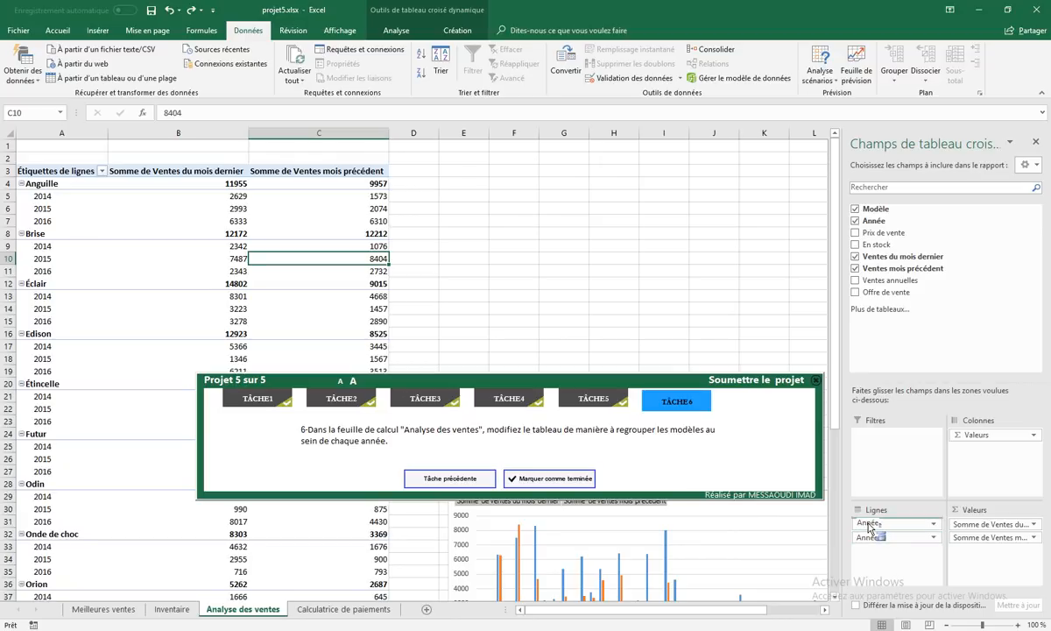